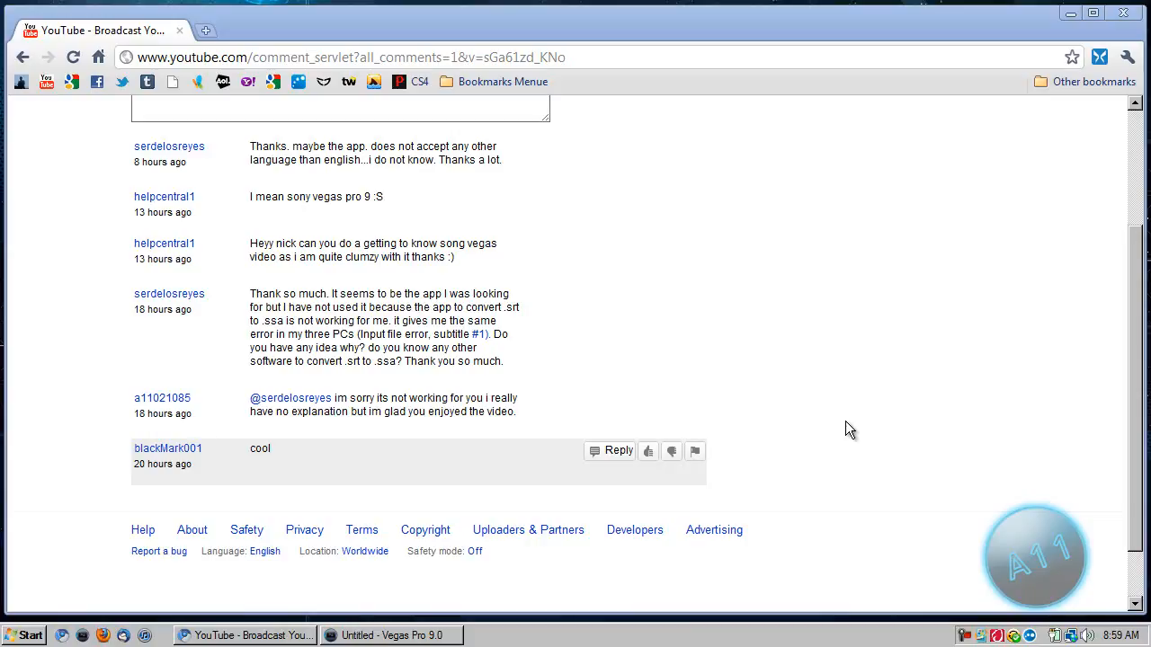
# Minimize the YouTube comments browser window and switch to the untitled Vegas Pro 9.0 project.
pyautogui.click(1069, 14)
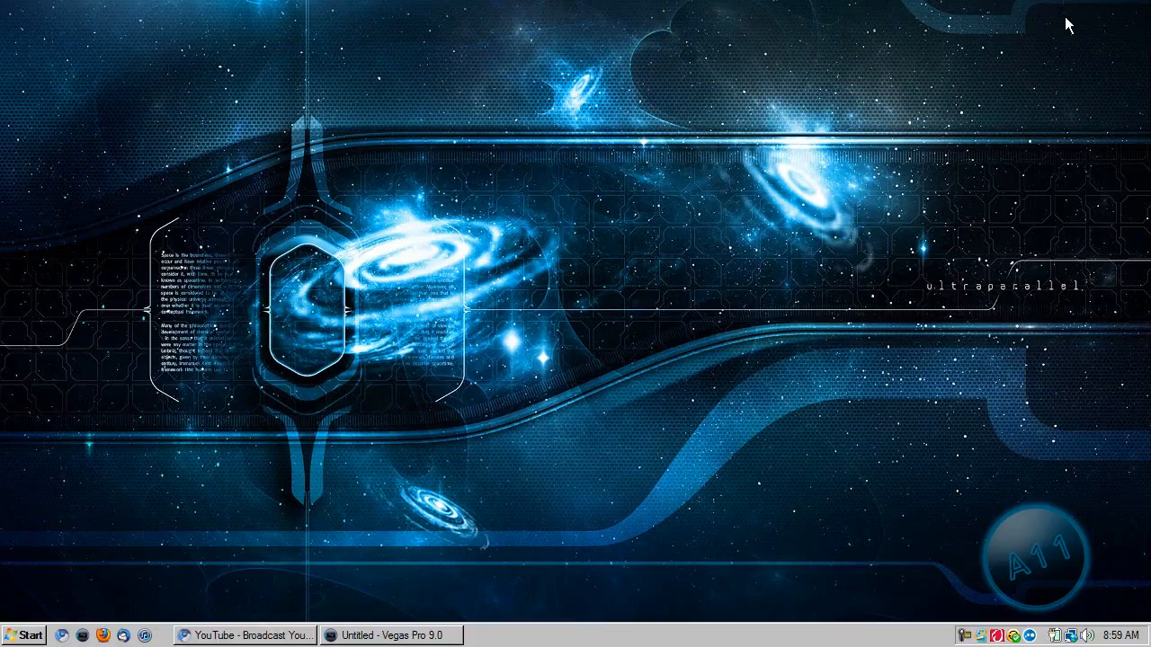
pyautogui.moveTo(1, 54); pyautogui.dragTo(118, 0)
pyautogui.click(373, 635)
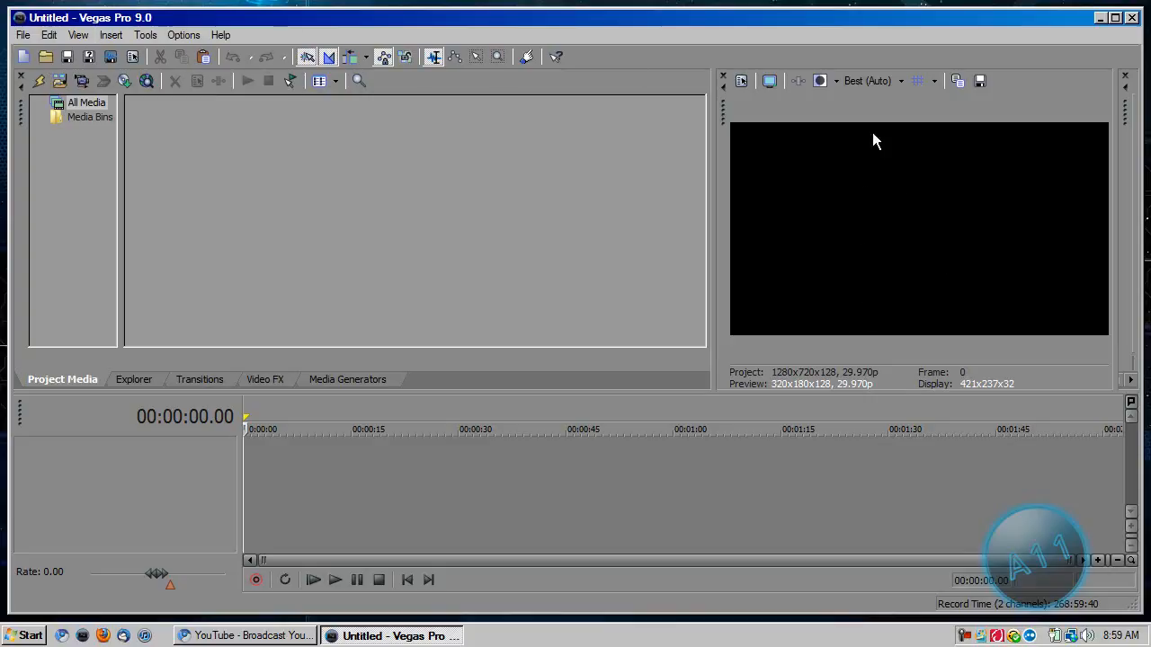
pyautogui.click(870, 75)
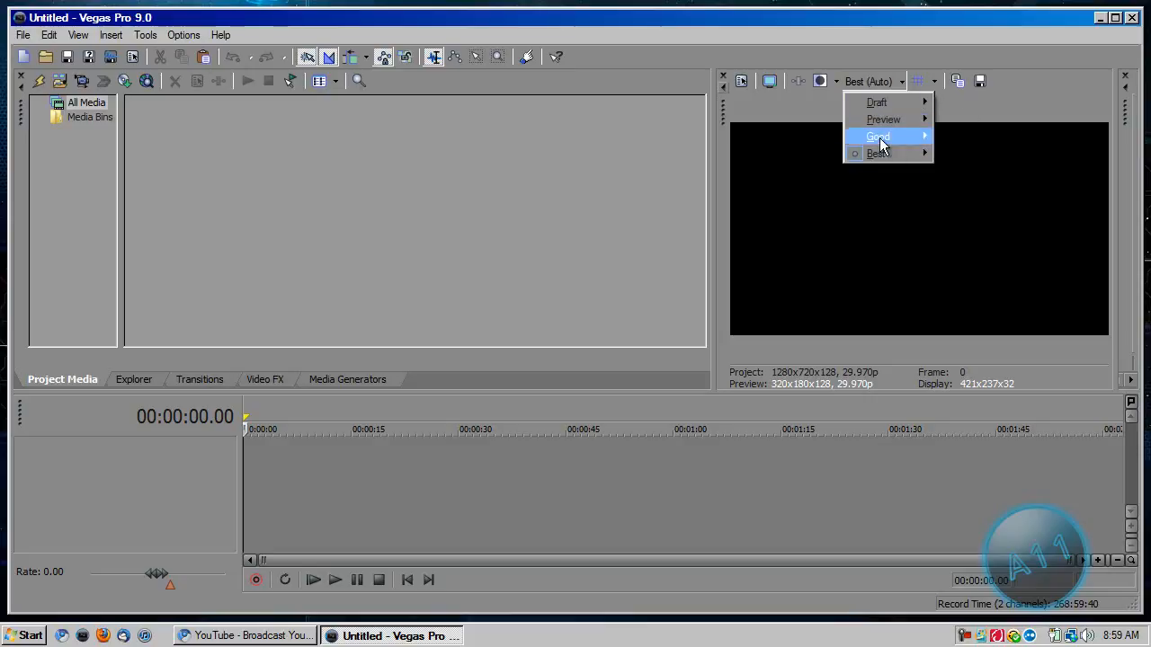
pyautogui.moveTo(889, 106)
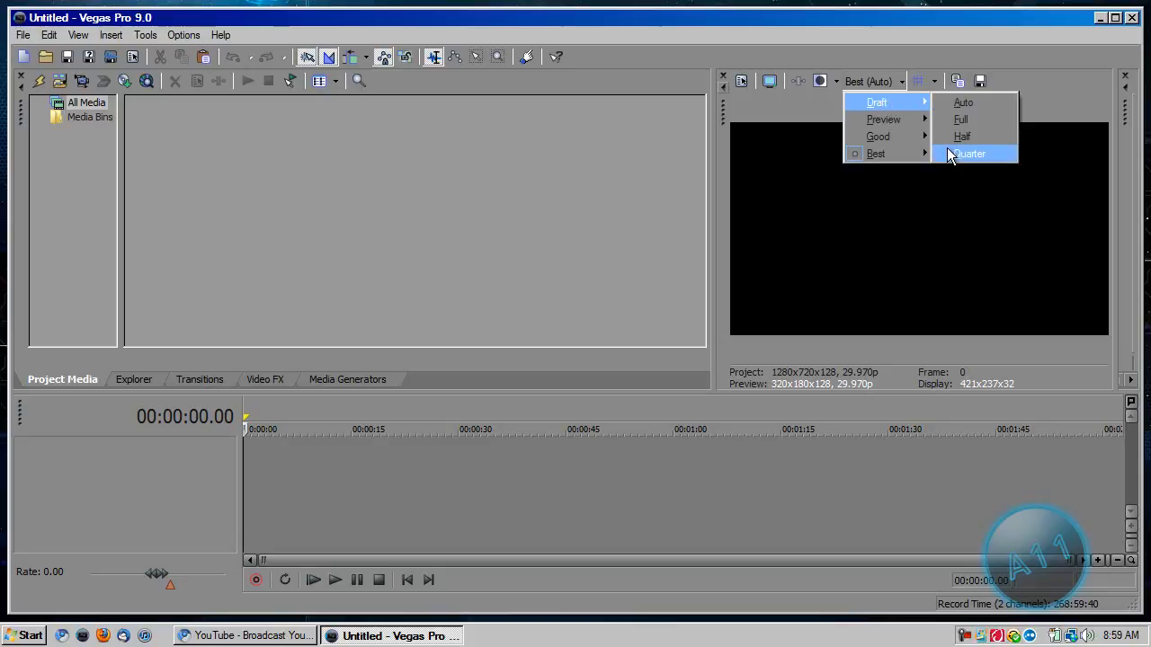
pyautogui.click(868, 63)
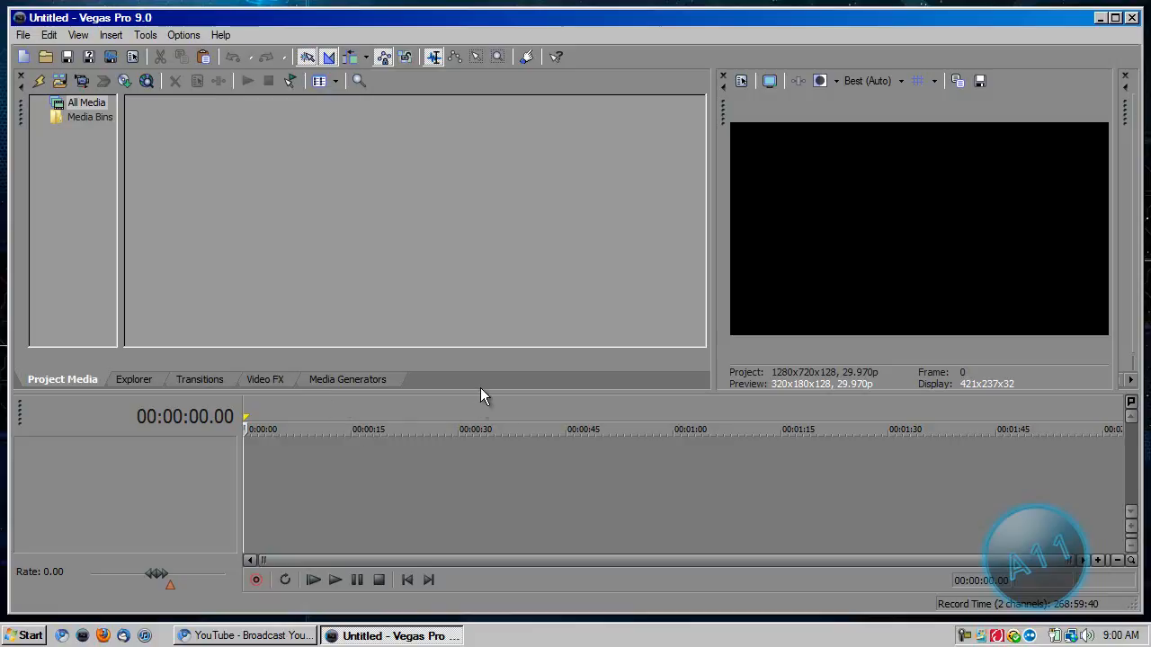
# Resize the workspace so the timeline area is slightly taller and the video preview is wider than before.
pyautogui.moveTo(478, 391); pyautogui.dragTo(511, 387)
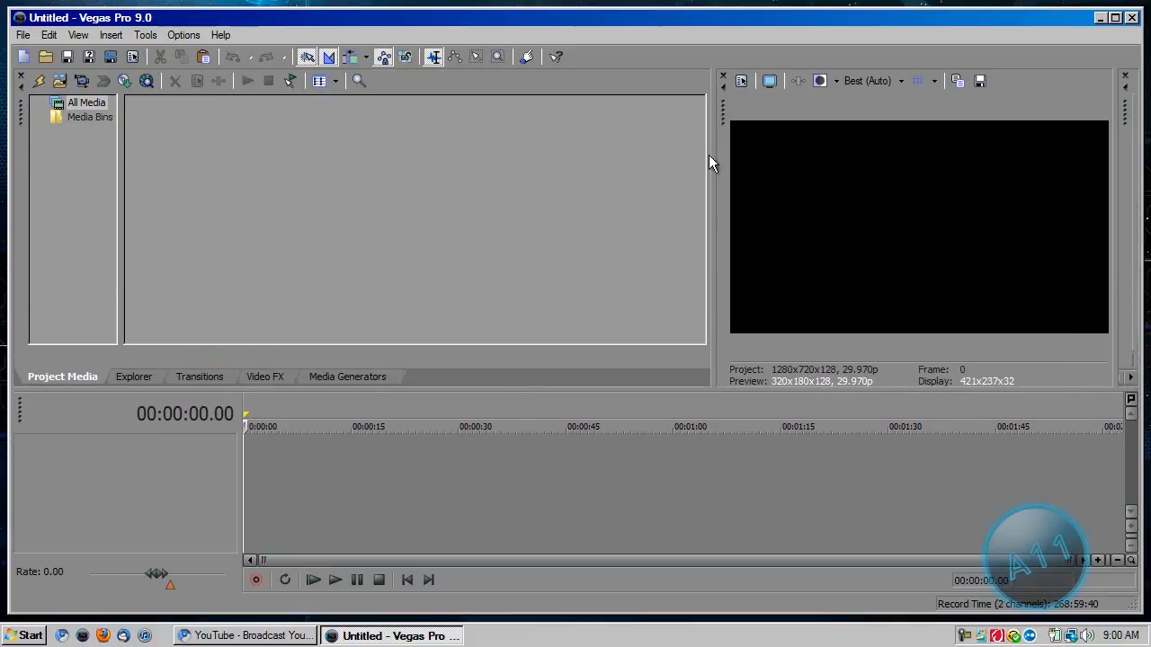
pyautogui.moveTo(716, 166); pyautogui.dragTo(670, 172)
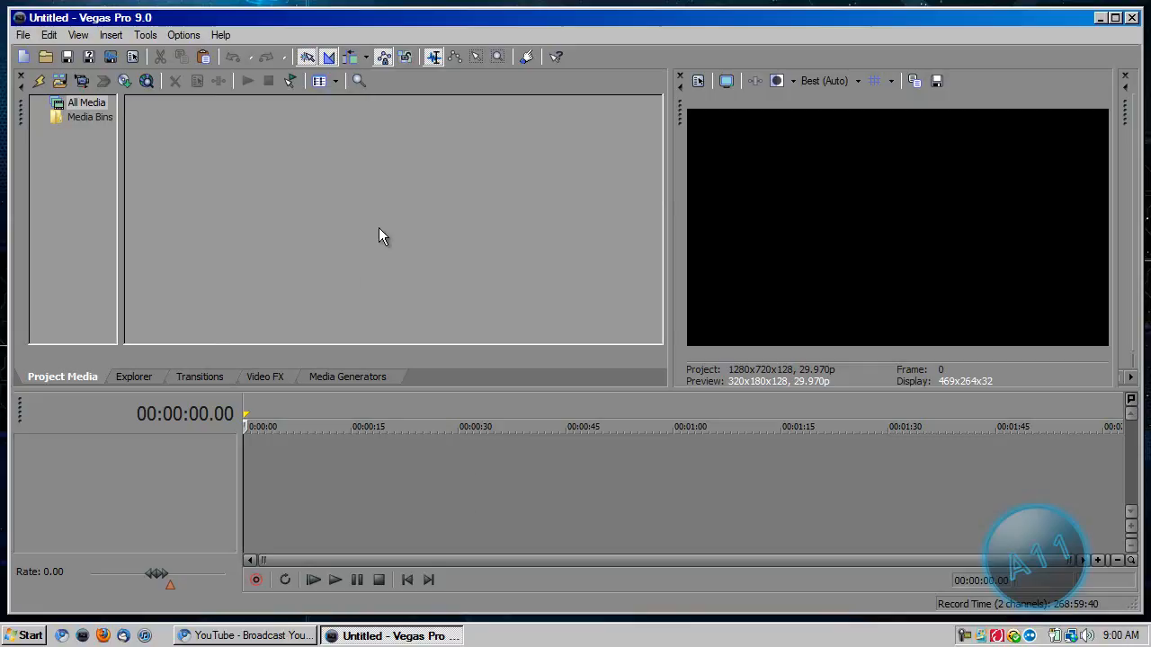
# Review the video, audio and ruler settings in the project properties and accept them.
pyautogui.click(25, 35)
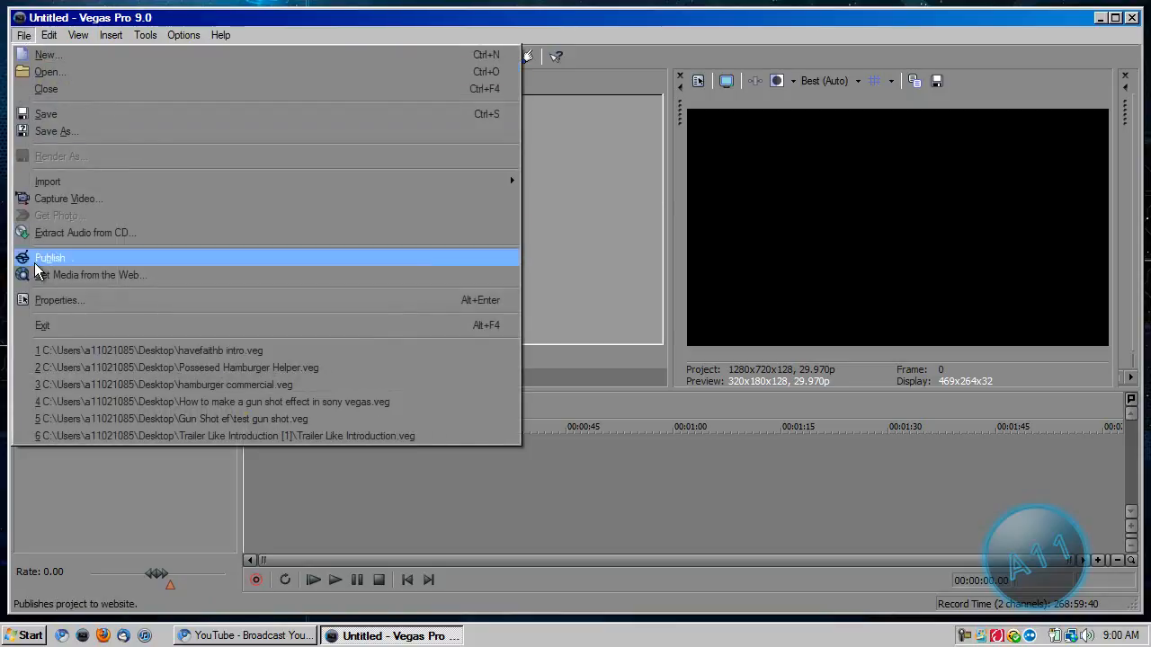
pyautogui.click(38, 303)
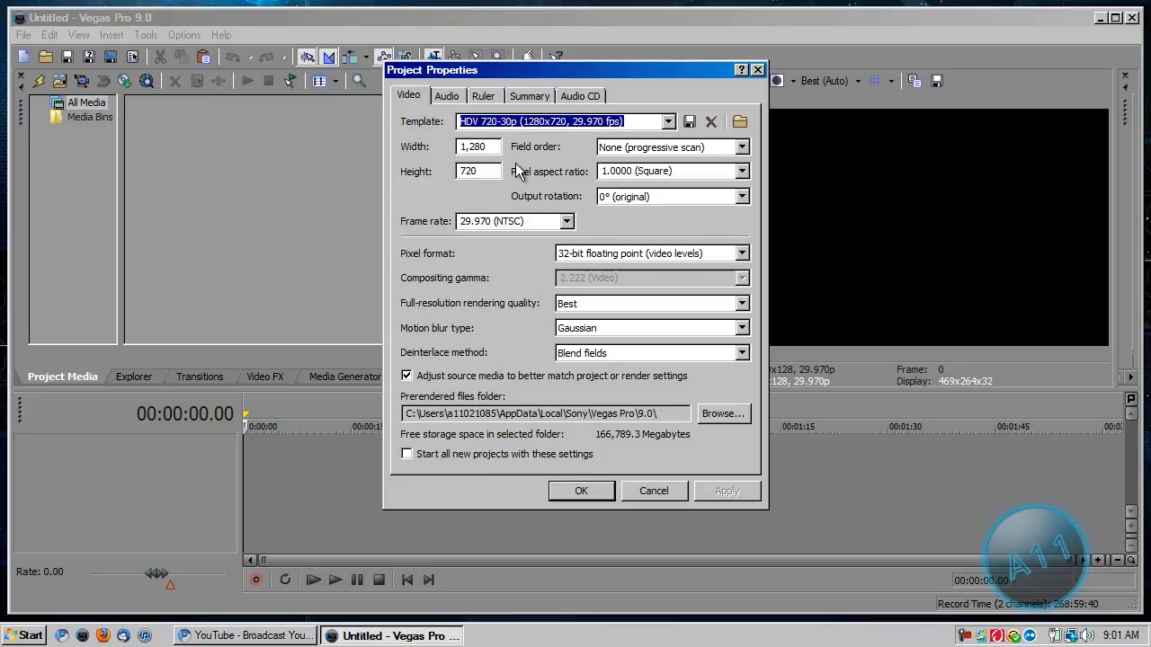
pyautogui.click(452, 97)
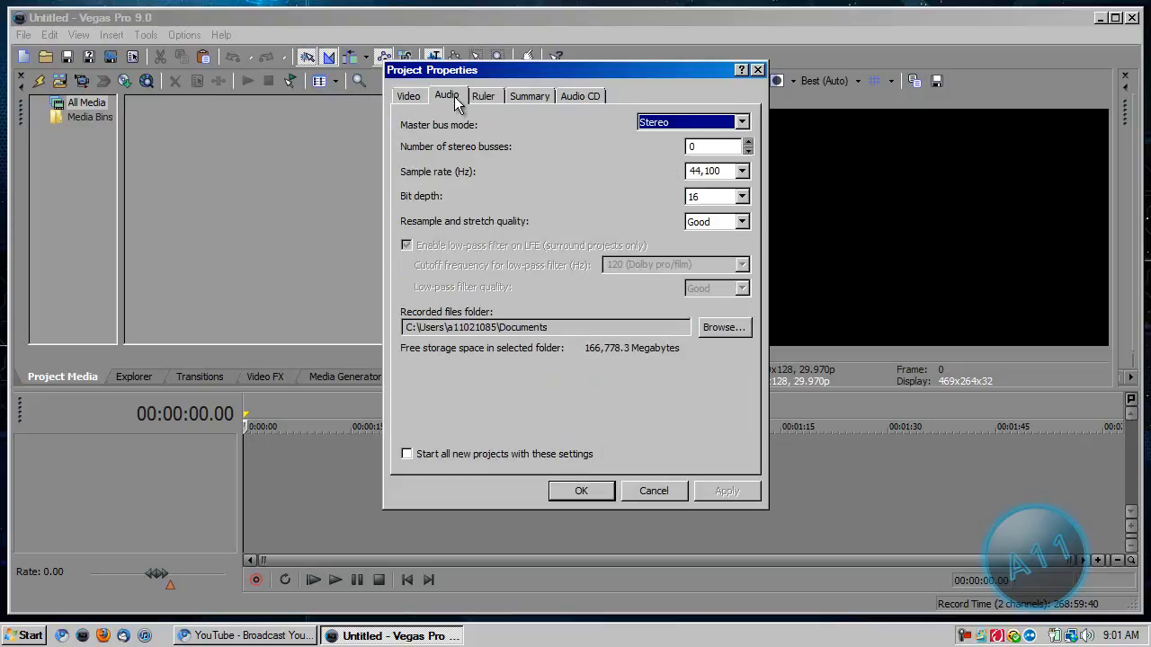
pyautogui.click(478, 98)
pyautogui.click(442, 98)
pyautogui.click(408, 96)
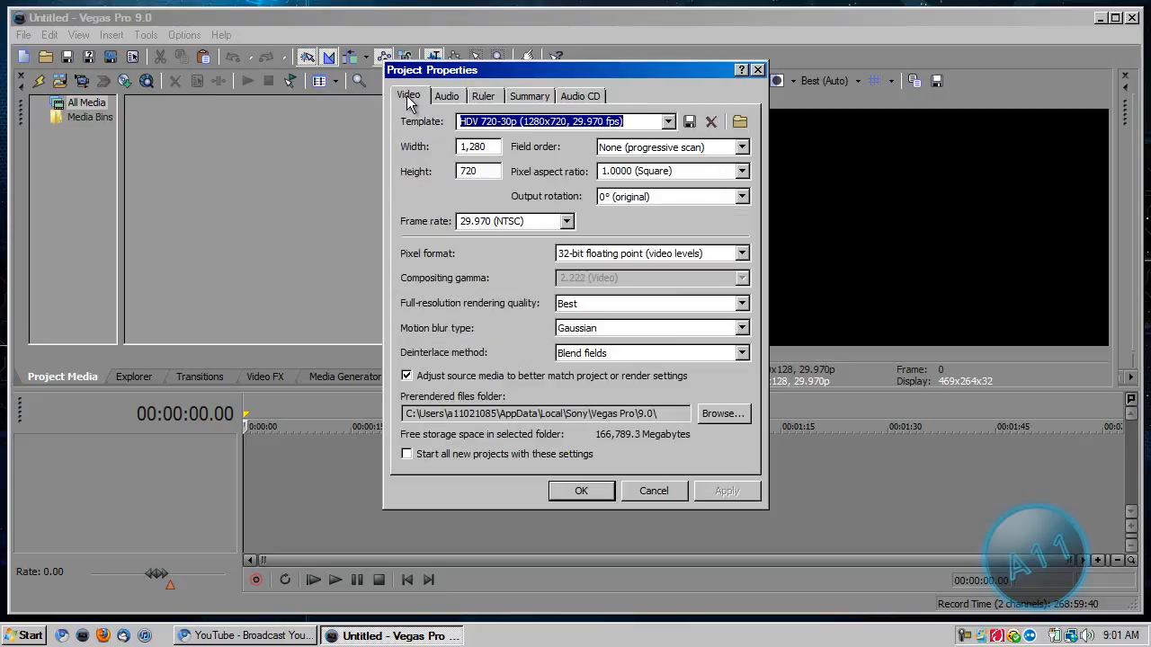
pyautogui.click(579, 490)
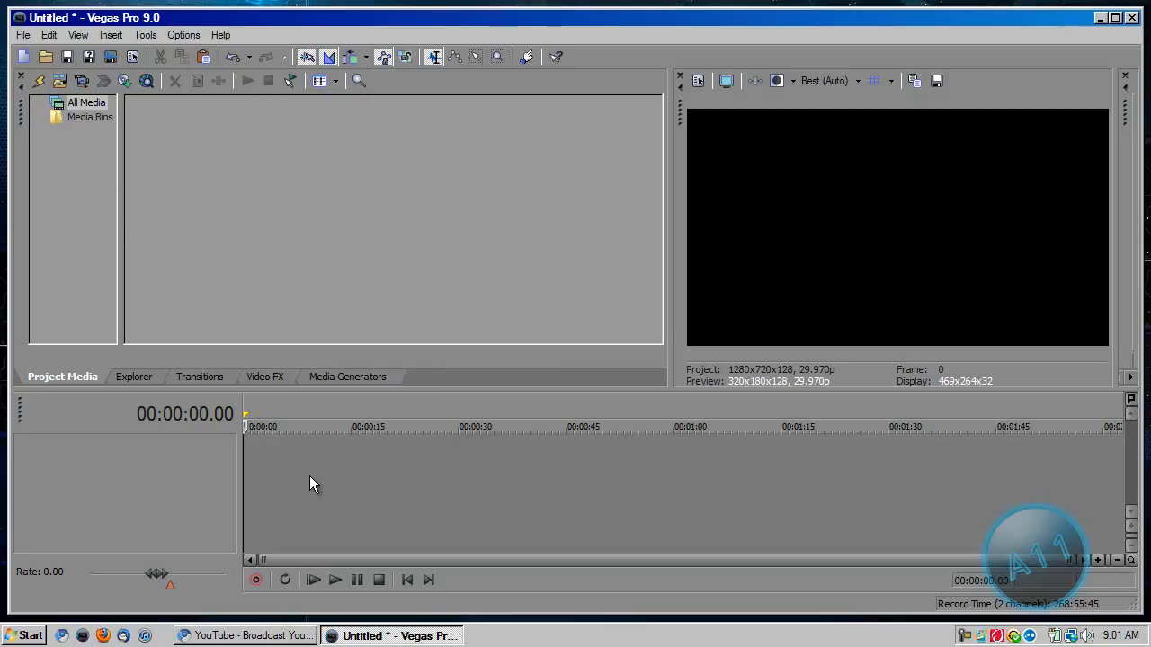
pyautogui.press('space')
pyautogui.press('space')
pyautogui.click(245, 428)
pyautogui.moveTo(245, 428); pyautogui.dragTo(245, 451)
# Add the FOG_1920x1200 image from the Desktop to the timeline and check it in the project media.
pyautogui.click(130, 370)
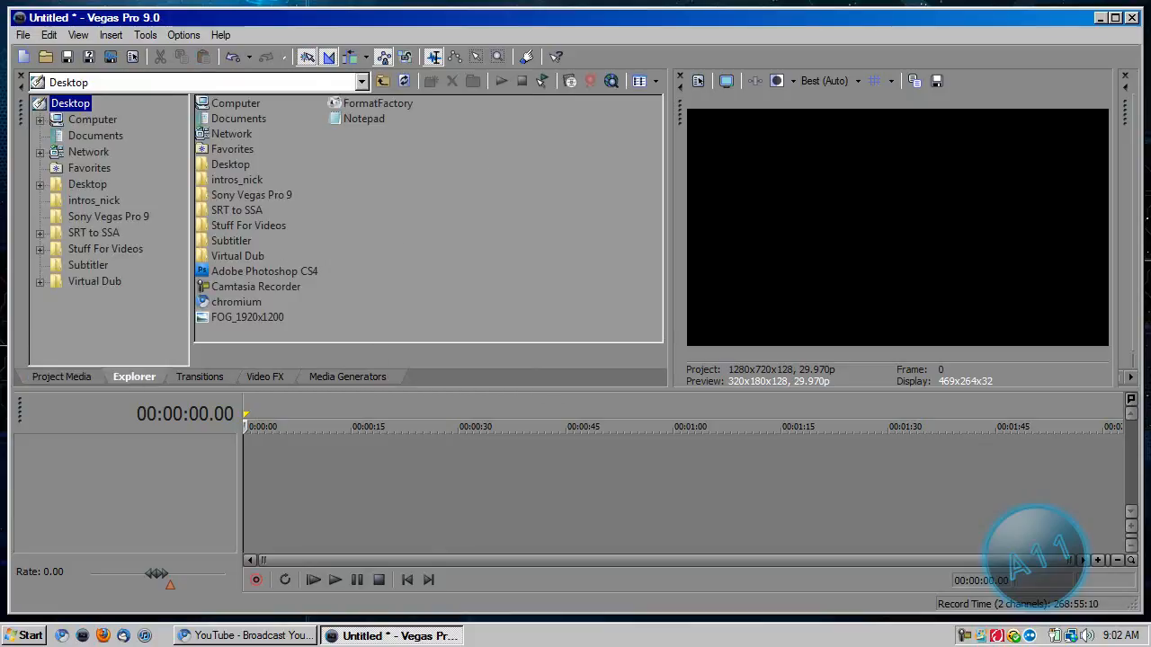
pyautogui.doubleClick(224, 322)
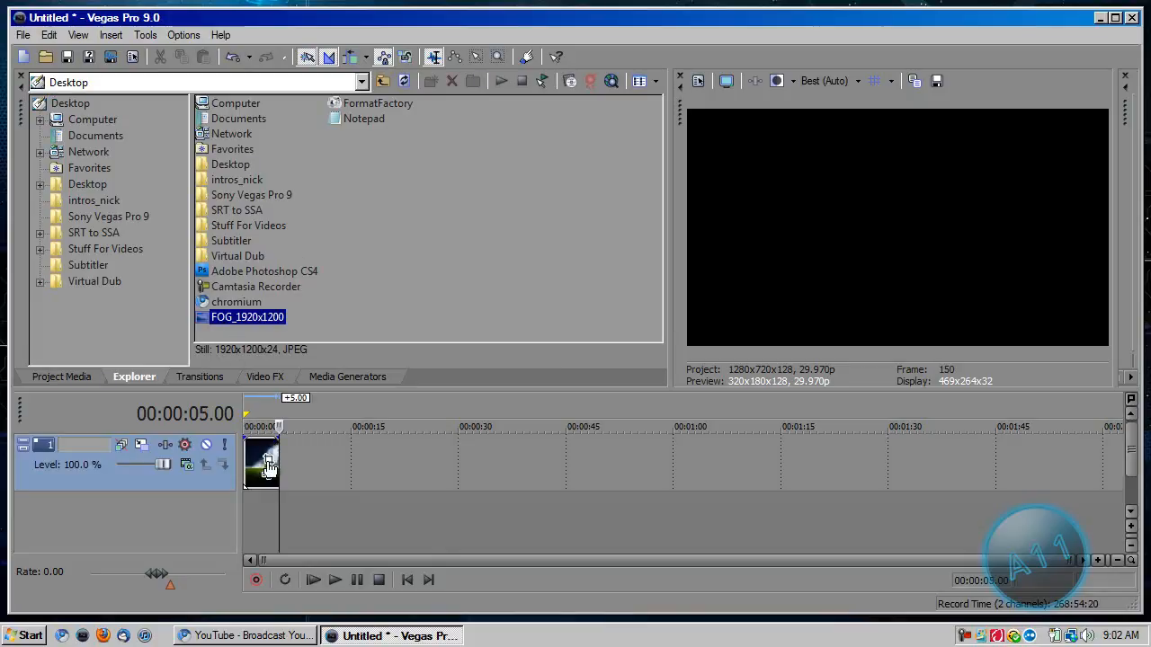
pyautogui.click(56, 380)
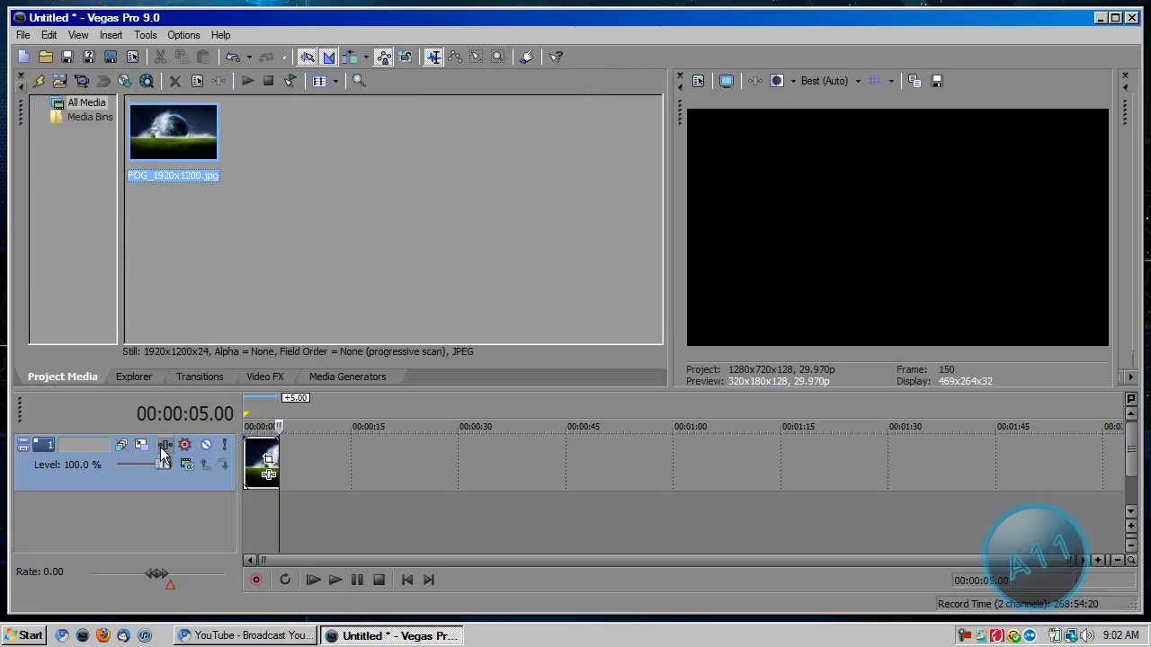
# Add the Ultraparallel-Quasar-Blue-1920x1200 image from the Desktop folder after the first clip and return to the project media.
pyautogui.click(133, 377)
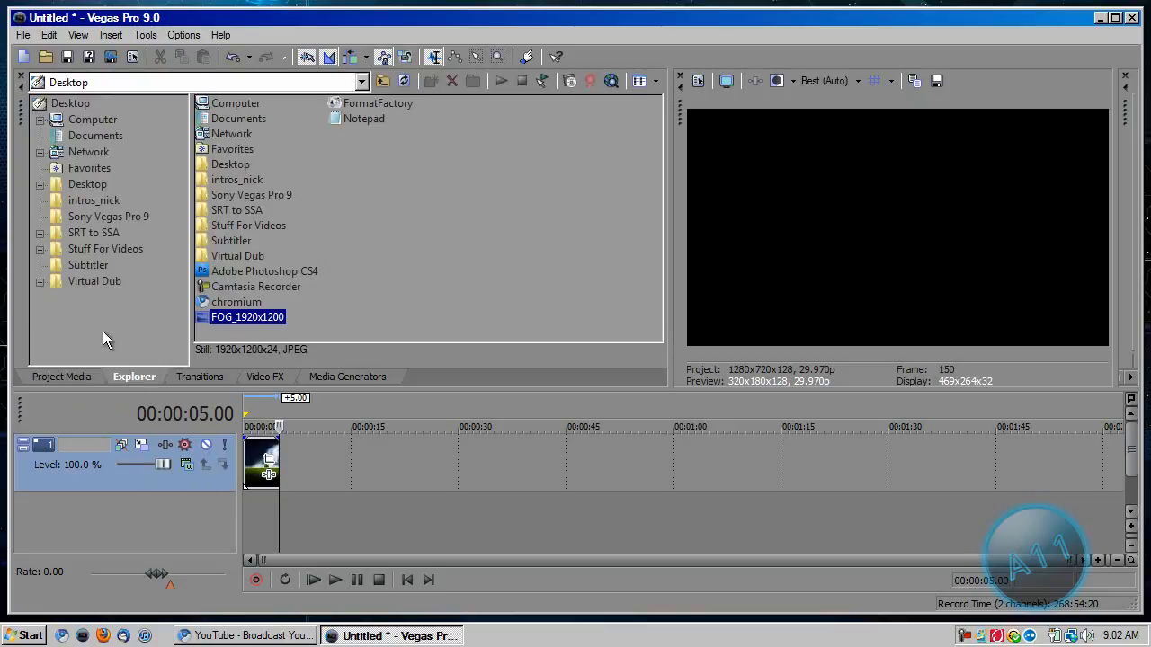
pyautogui.click(74, 185)
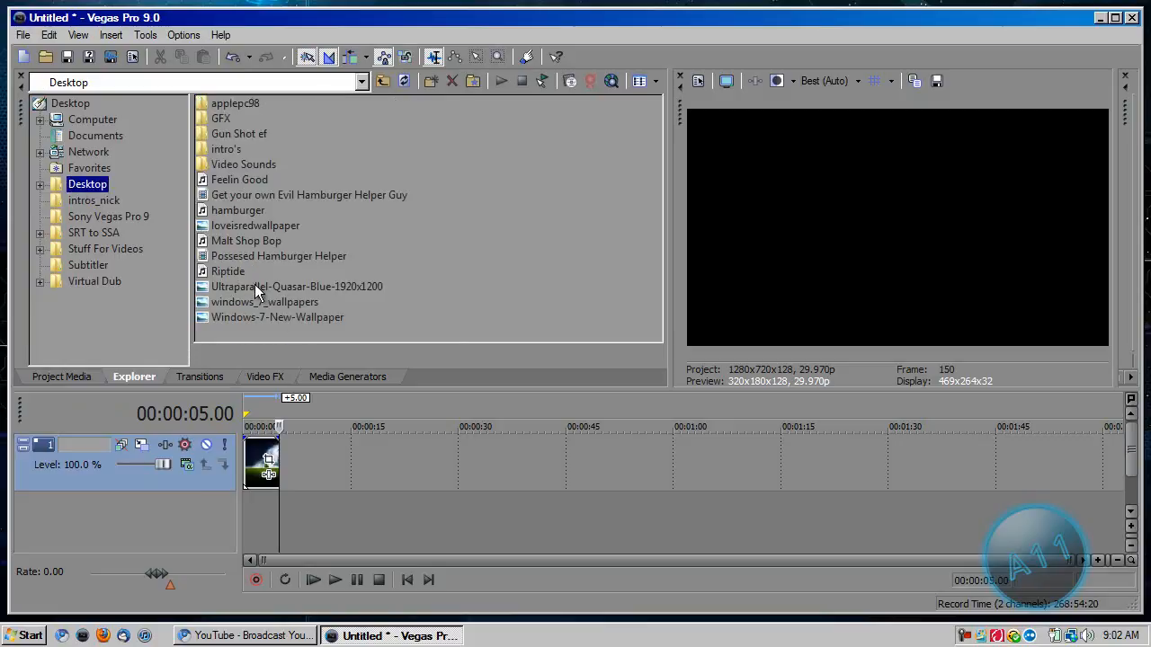
pyautogui.doubleClick(252, 286)
pyautogui.click(43, 101)
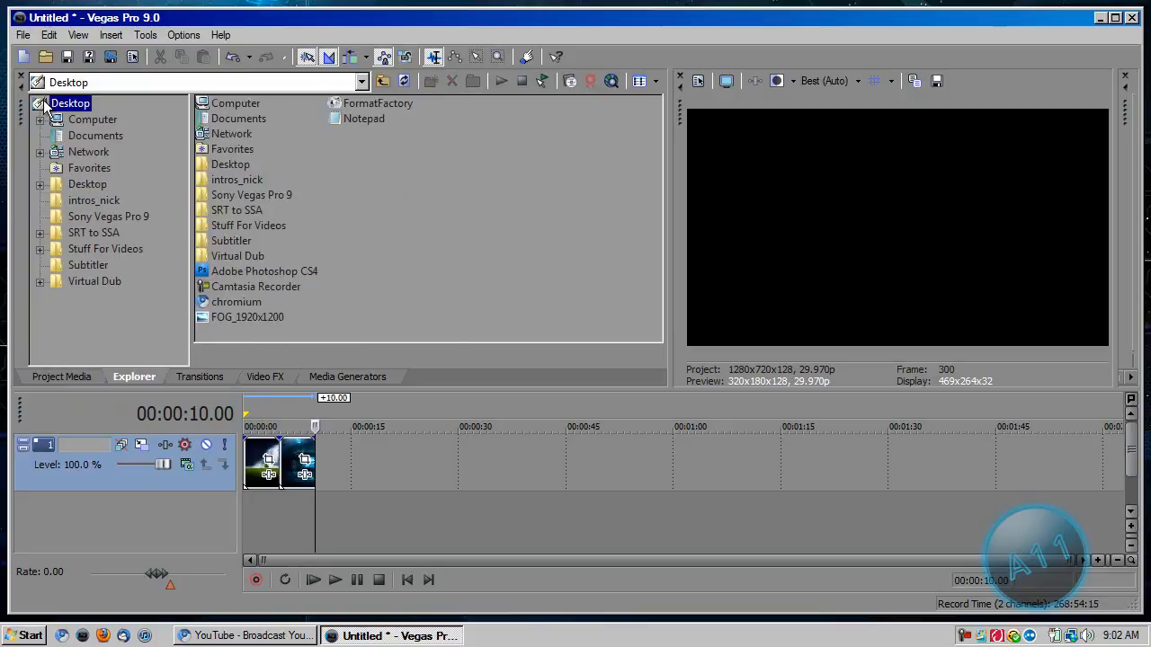
pyautogui.click(62, 377)
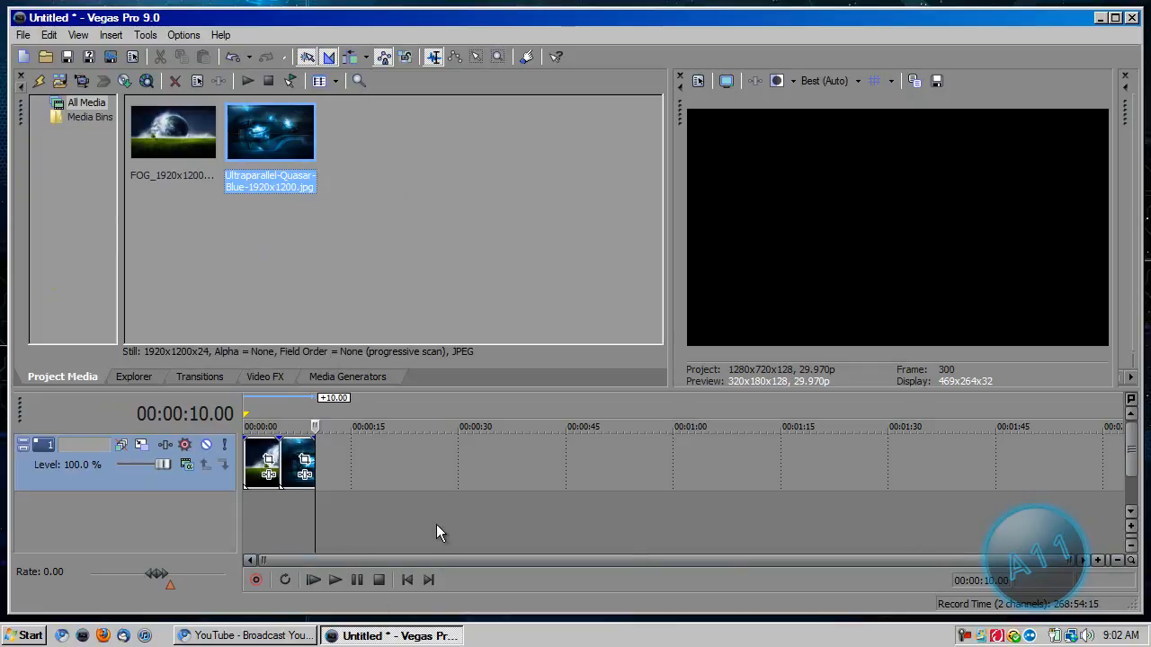
# Place the playhead over the Ultraparallel-Quasar-Blue clip at about 00:00:07.23.
pyautogui.click(299, 518)
pyautogui.scroll(5, 297, 520)
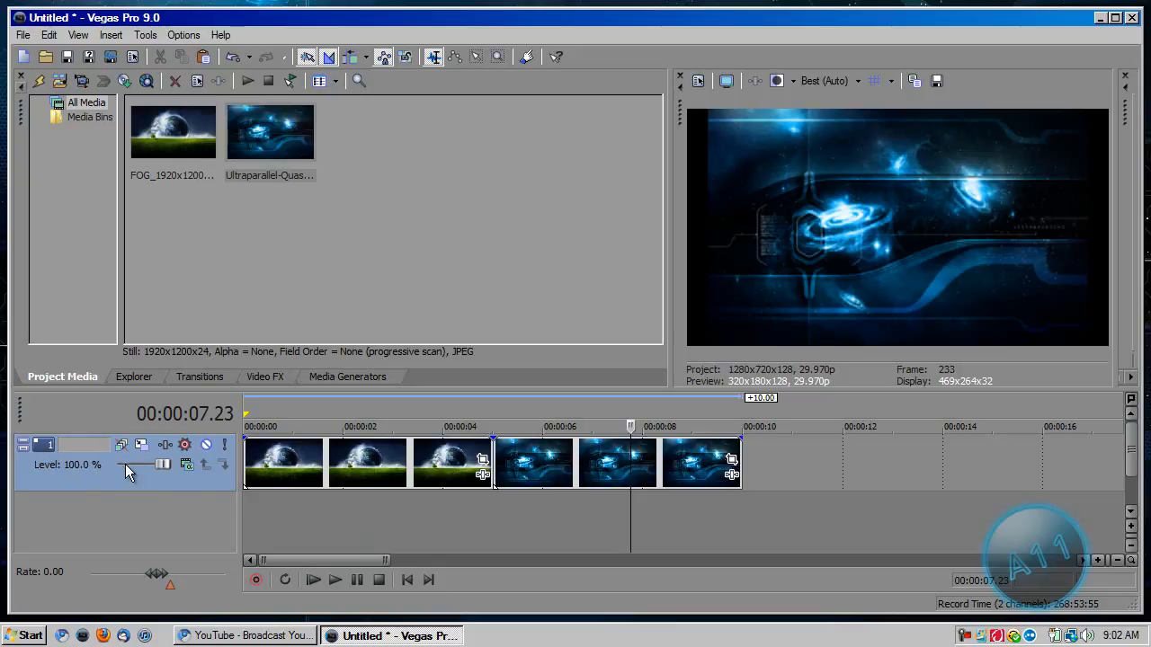
pyautogui.moveTo(163, 463); pyautogui.dragTo(186, 462)
# Try enlarging track 1 to about 1,354 by 762 in Track Motion, and restore the Default preset.
pyautogui.click(142, 442)
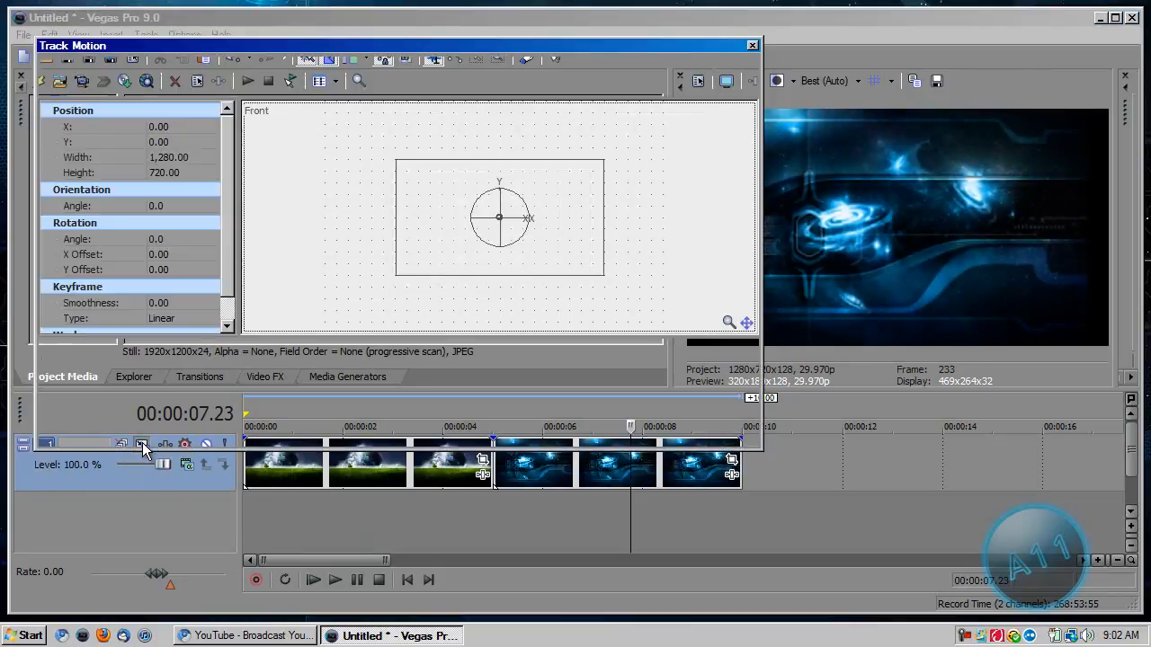
pyautogui.moveTo(602, 165)
pyautogui.mouseDown()
pyautogui.moveTo(654, 147)
pyautogui.moveTo(542, 221)
pyautogui.moveTo(618, 178)
pyautogui.mouseUp()
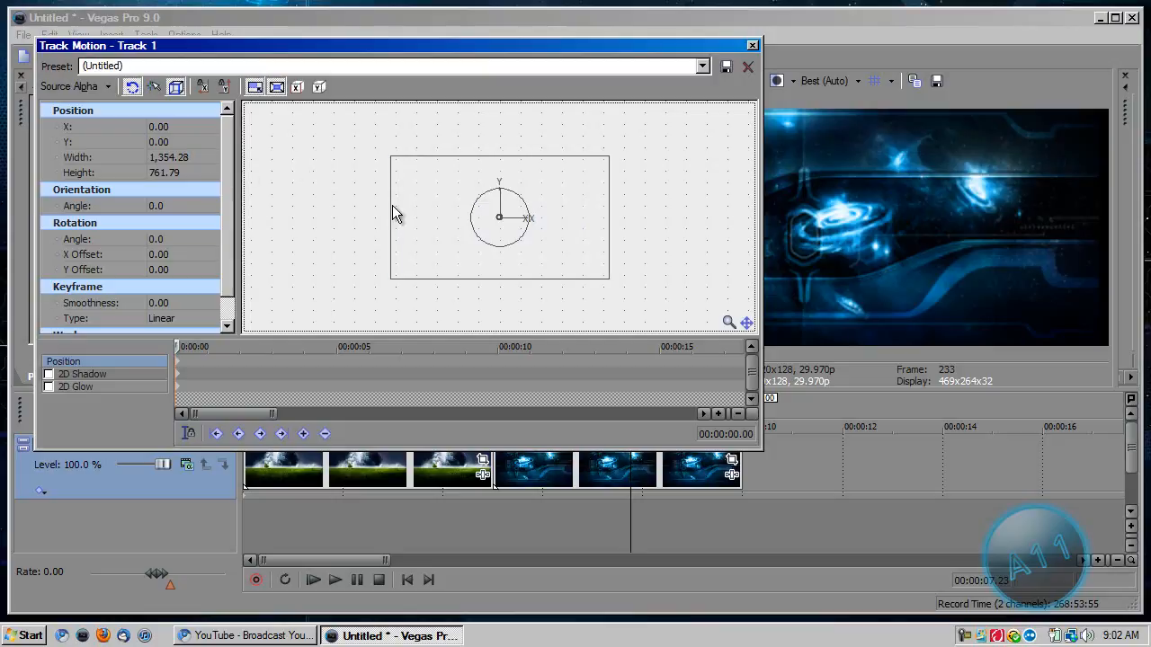
pyautogui.click(702, 65)
pyautogui.click(699, 82)
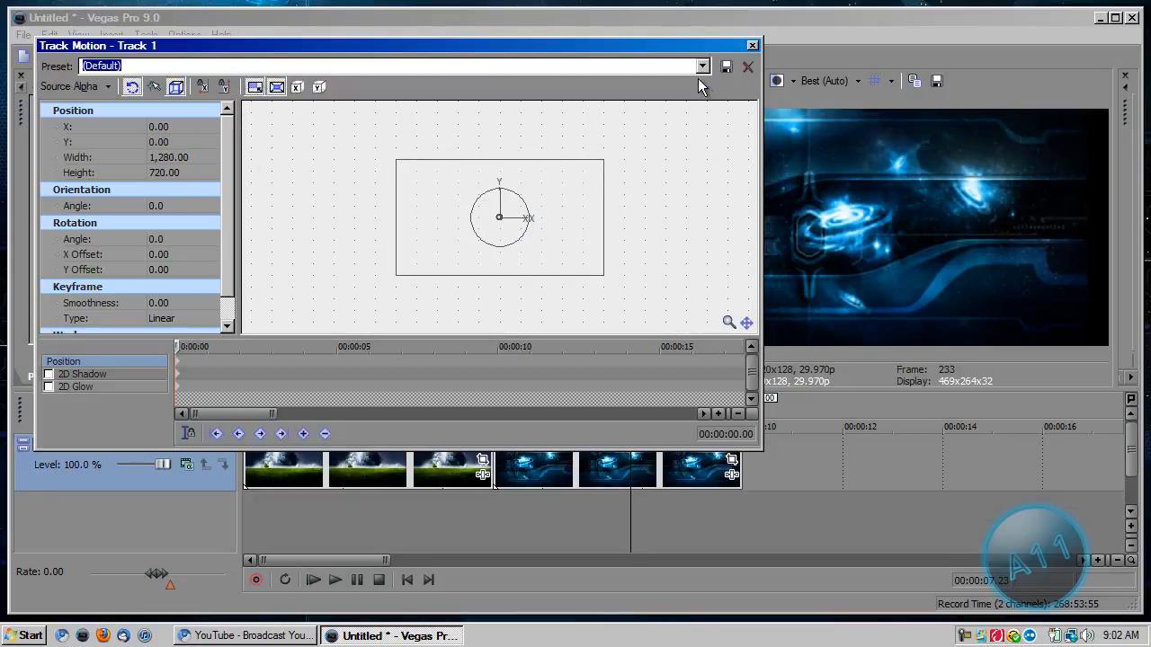
pyautogui.click(752, 46)
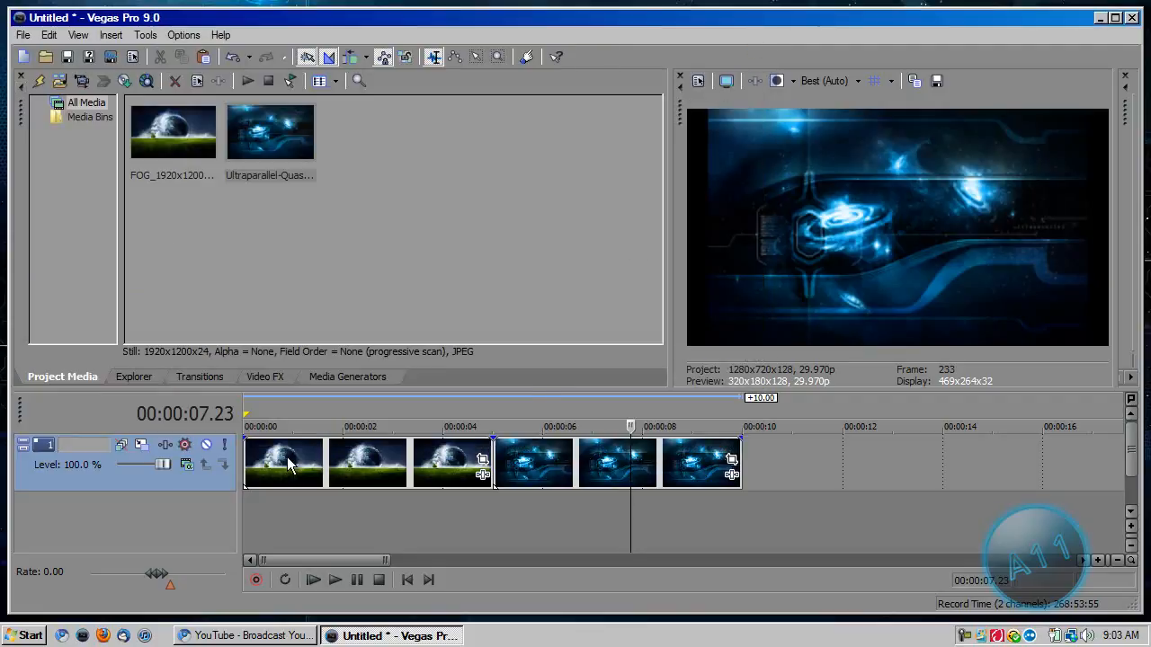
# Set the compositing mode of track 1 to 3D Source Alpha.
pyautogui.click(187, 466)
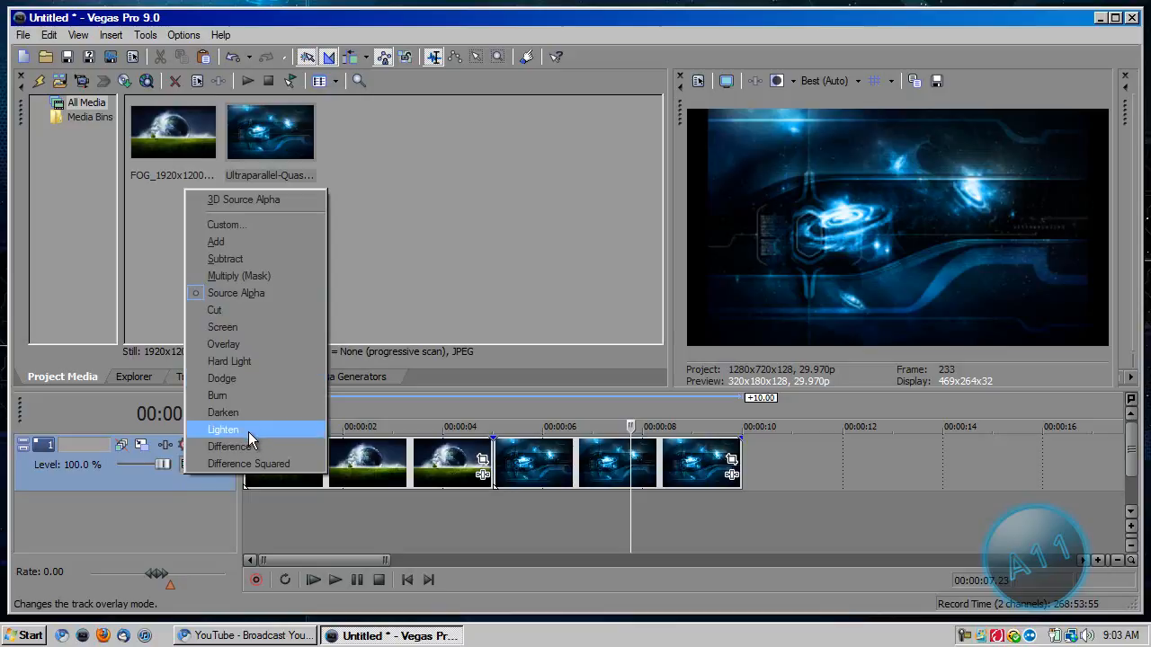
pyautogui.click(213, 201)
# Try shrinking track 1 to about 1,228 by 691 and tilting it in 3D Track Motion, and restore the Default preset.
pyautogui.click(140, 444)
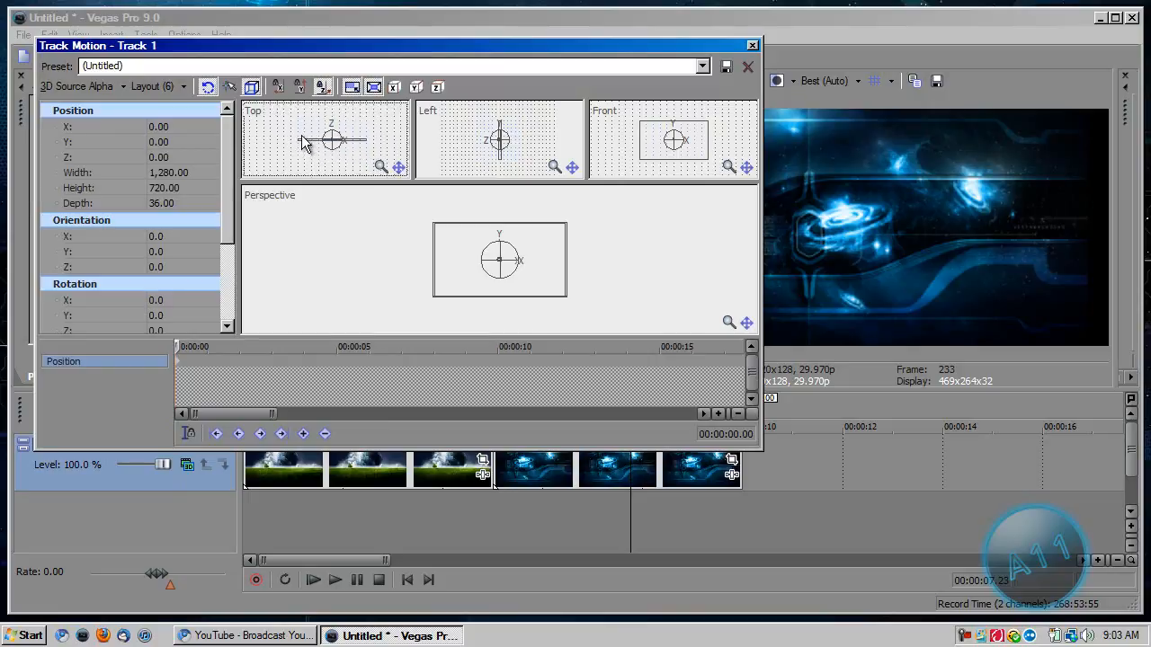
pyautogui.moveTo(294, 140); pyautogui.dragTo(300, 153)
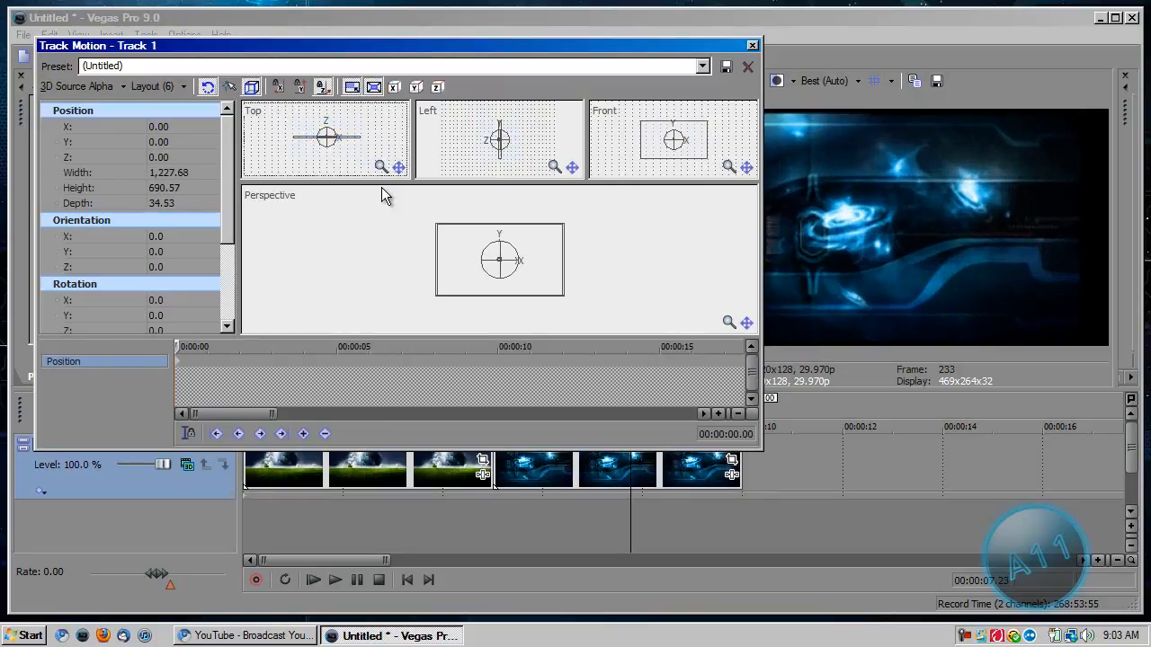
pyautogui.moveTo(486, 249)
pyautogui.mouseDown()
pyautogui.moveTo(510, 270)
pyautogui.moveTo(458, 226)
pyautogui.moveTo(493, 243)
pyautogui.moveTo(507, 268)
pyautogui.moveTo(503, 225)
pyautogui.moveTo(494, 264)
pyautogui.mouseUp()
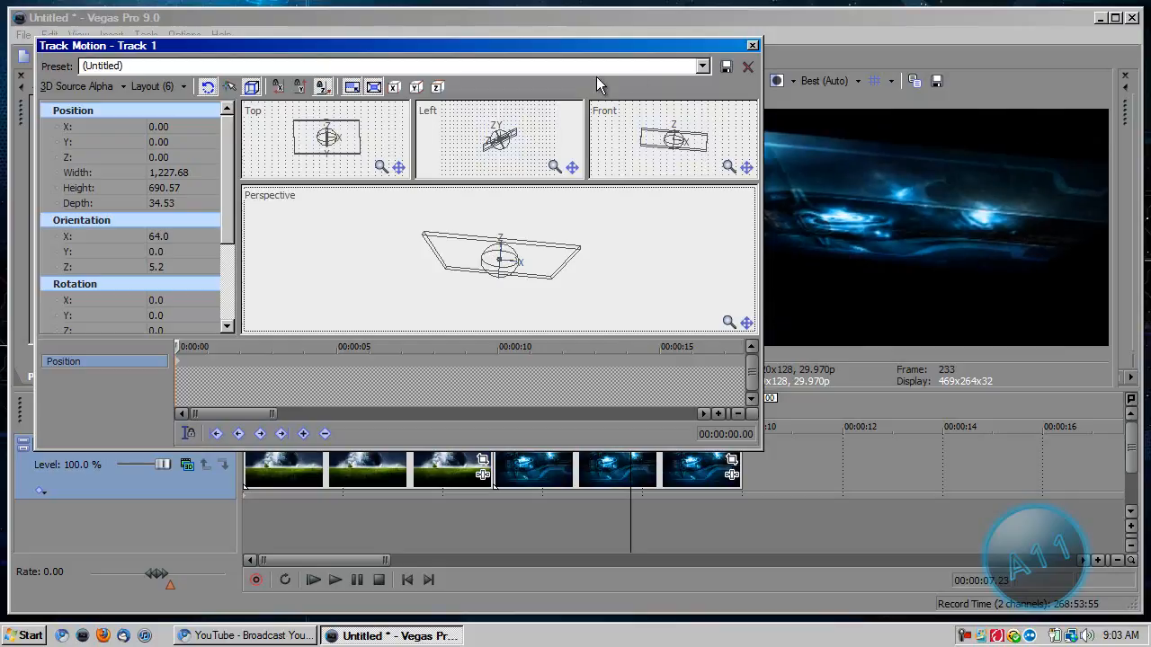
pyautogui.click(702, 65)
pyautogui.click(683, 88)
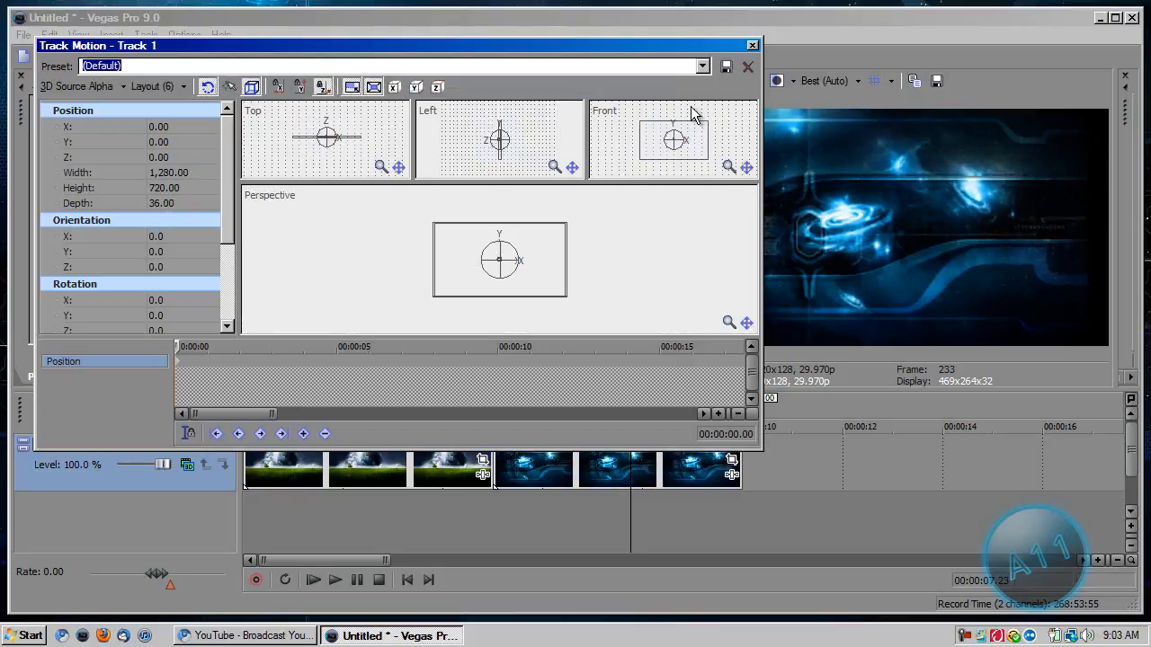
pyautogui.click(753, 44)
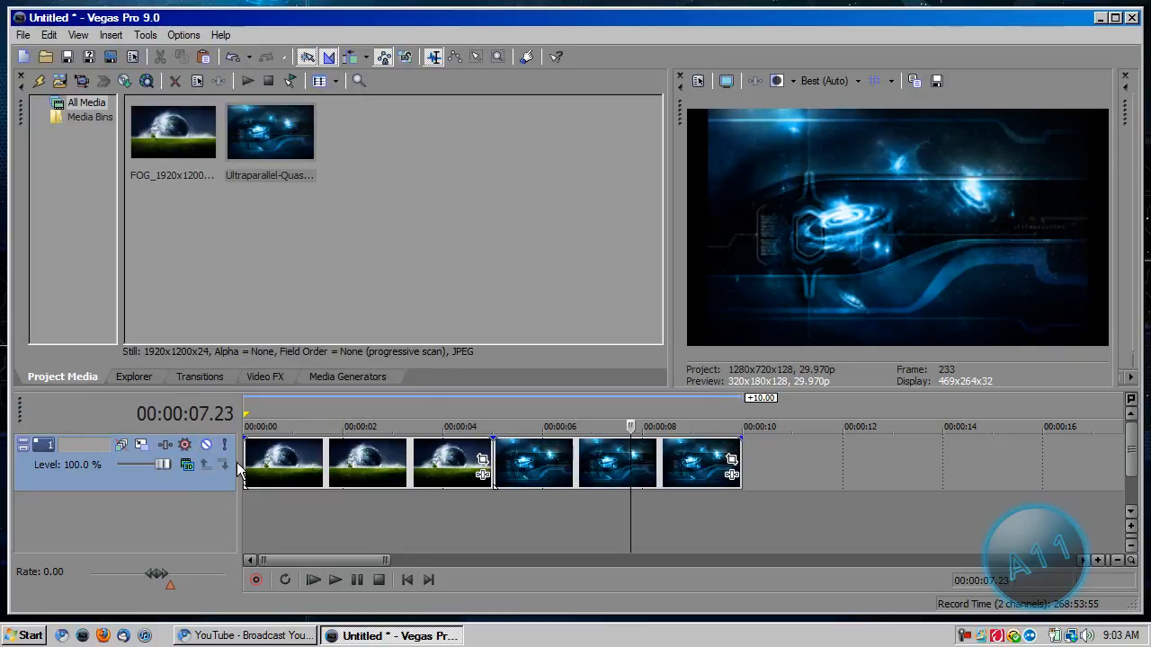
pyautogui.rightClick(282, 516)
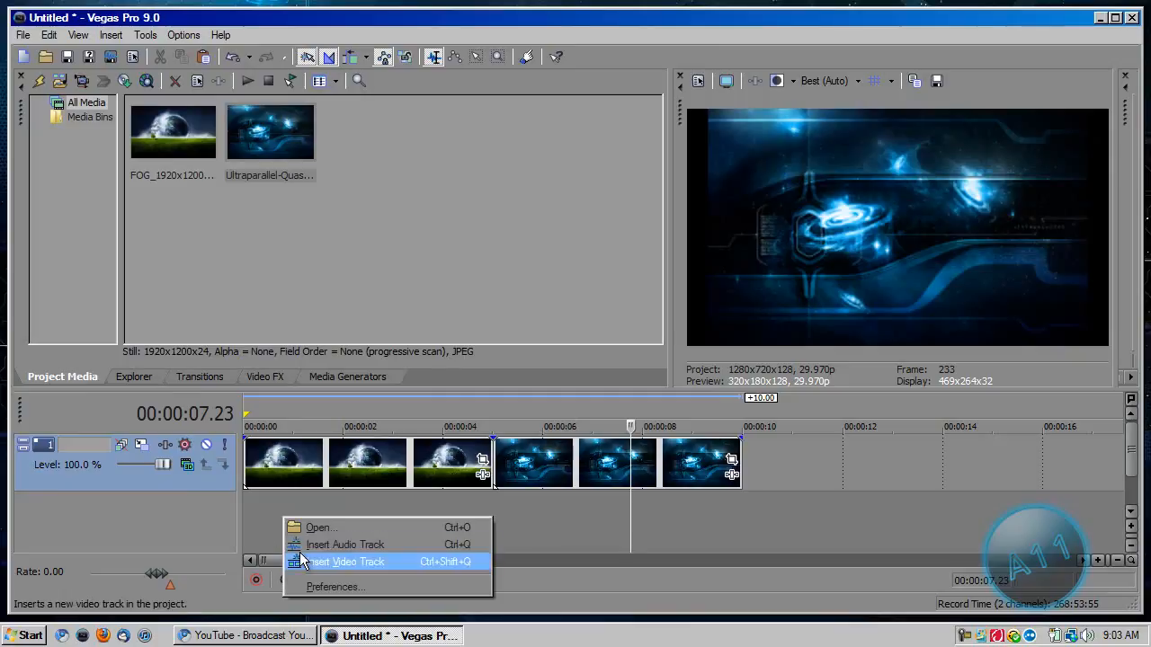
pyautogui.rightClick(254, 529)
pyautogui.click(177, 517)
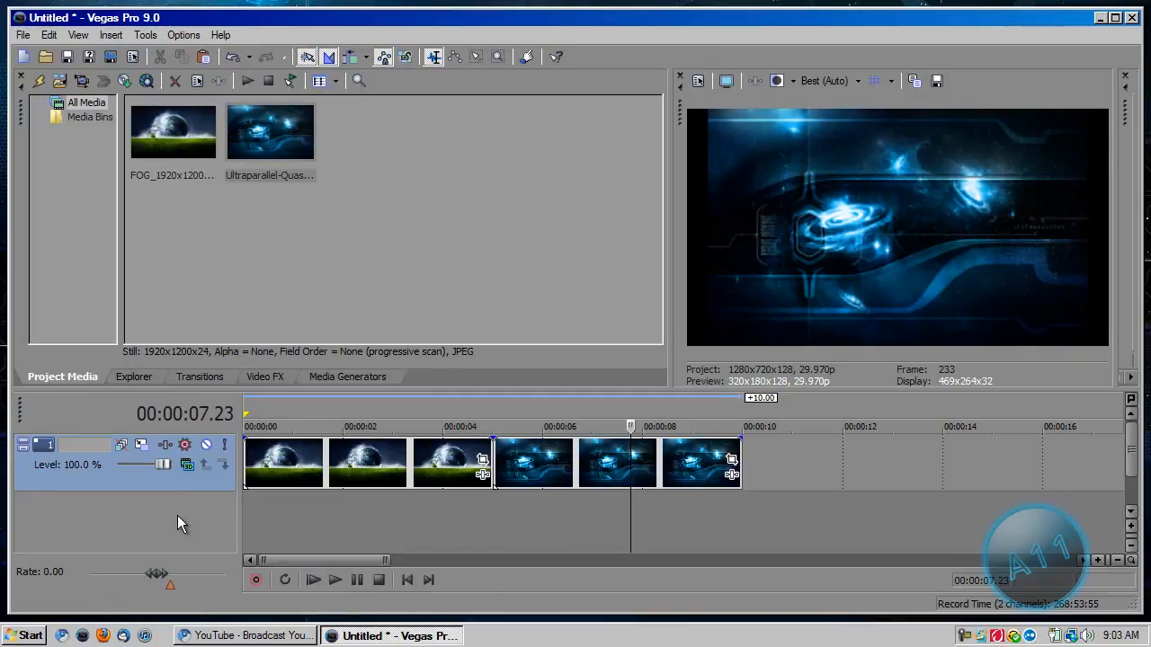
# Enable the mask for the FOG_1920x1200 clip in Event Pan/Crop and close its settings.
pyautogui.click(482, 462)
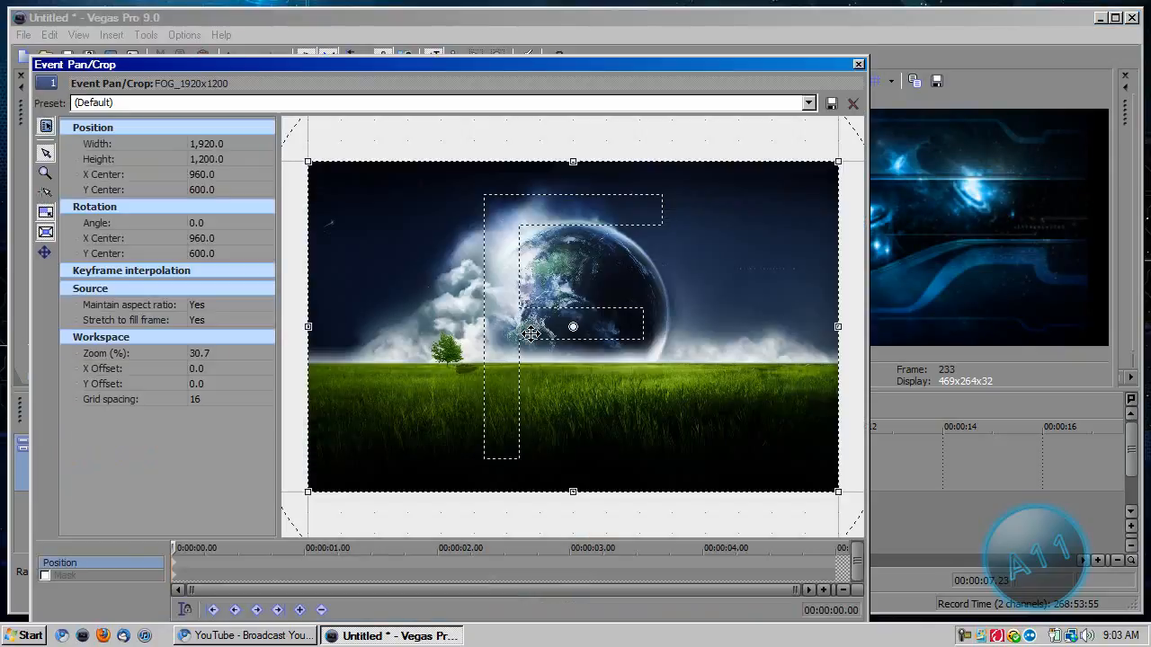
pyautogui.click(65, 575)
pyautogui.click(44, 575)
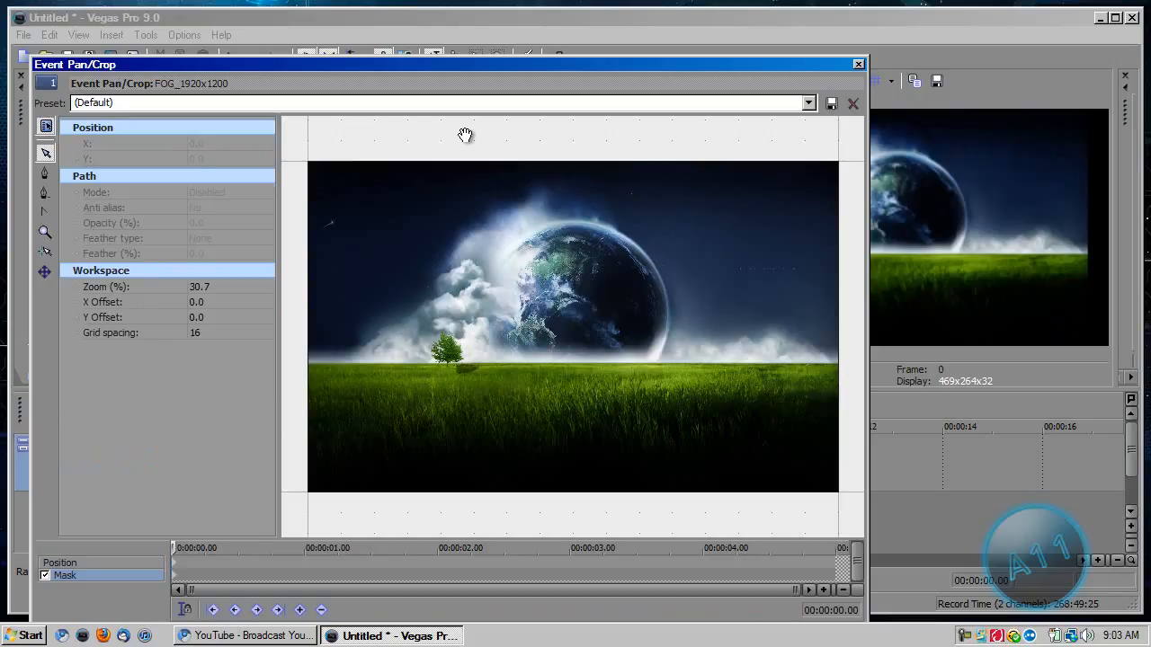
pyautogui.click(858, 64)
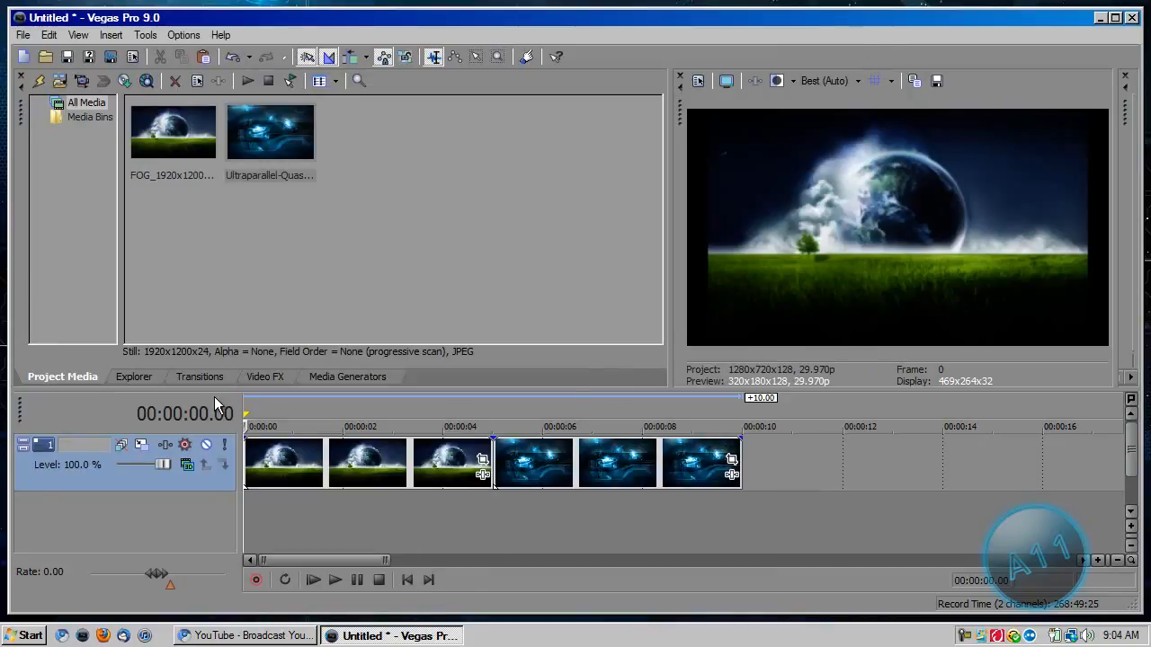
# Add a fade-out to the end of the FOG_1920x1200 clip and a fade-in to the start of the Ultraparallel clip.
pyautogui.click(199, 377)
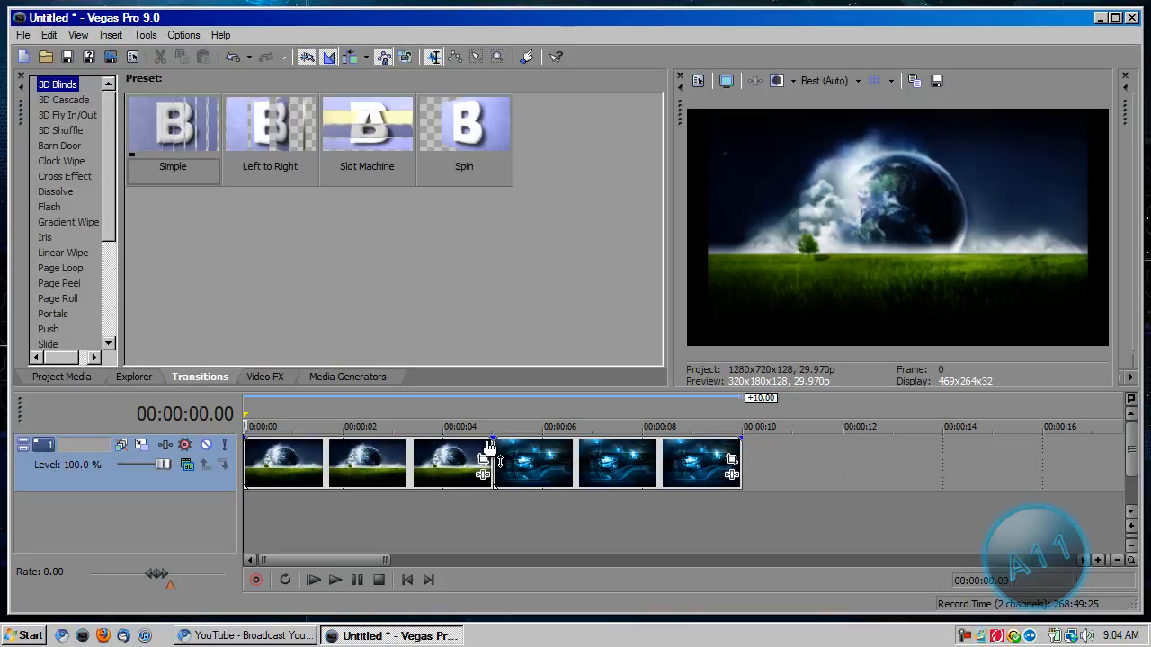
pyautogui.moveTo(492, 441); pyautogui.dragTo(435, 439)
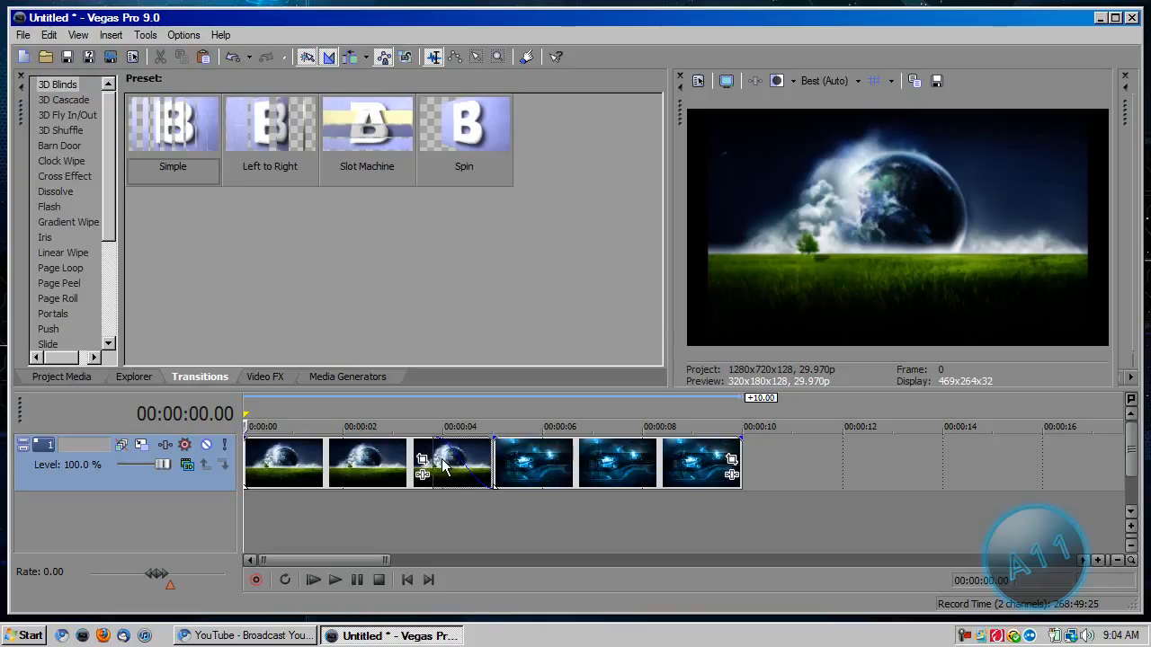
pyautogui.moveTo(509, 443); pyautogui.dragTo(565, 443)
# Play back the fade between the two clips from 00:00:03.04 and stop playback.
pyautogui.click(400, 447)
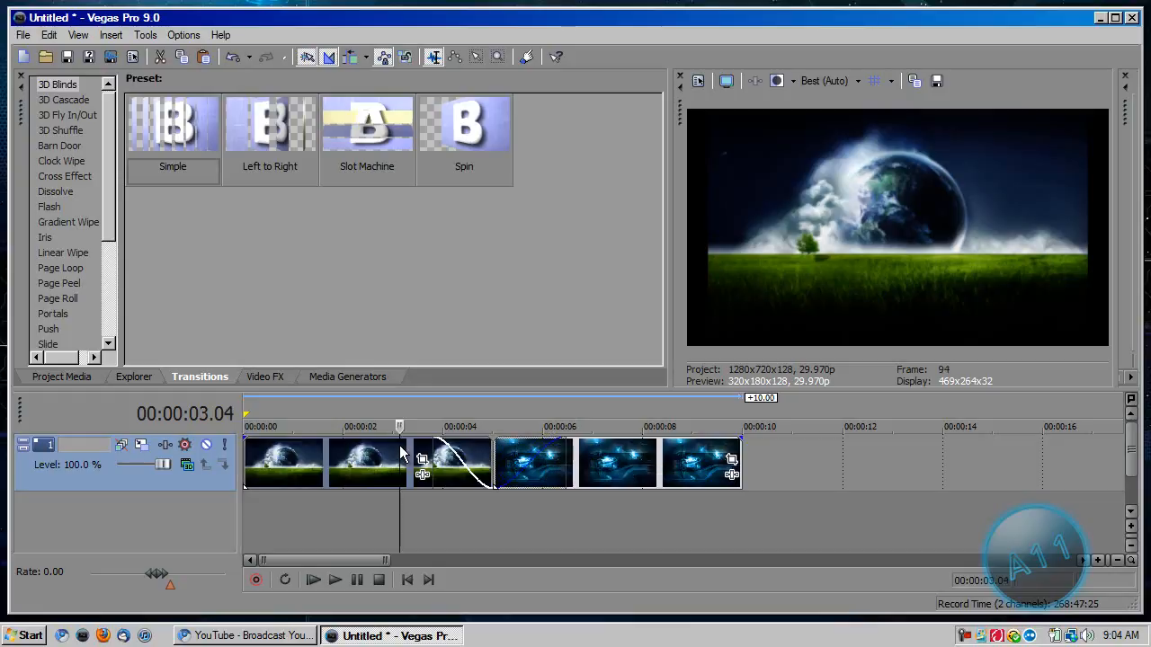
pyautogui.click(336, 580)
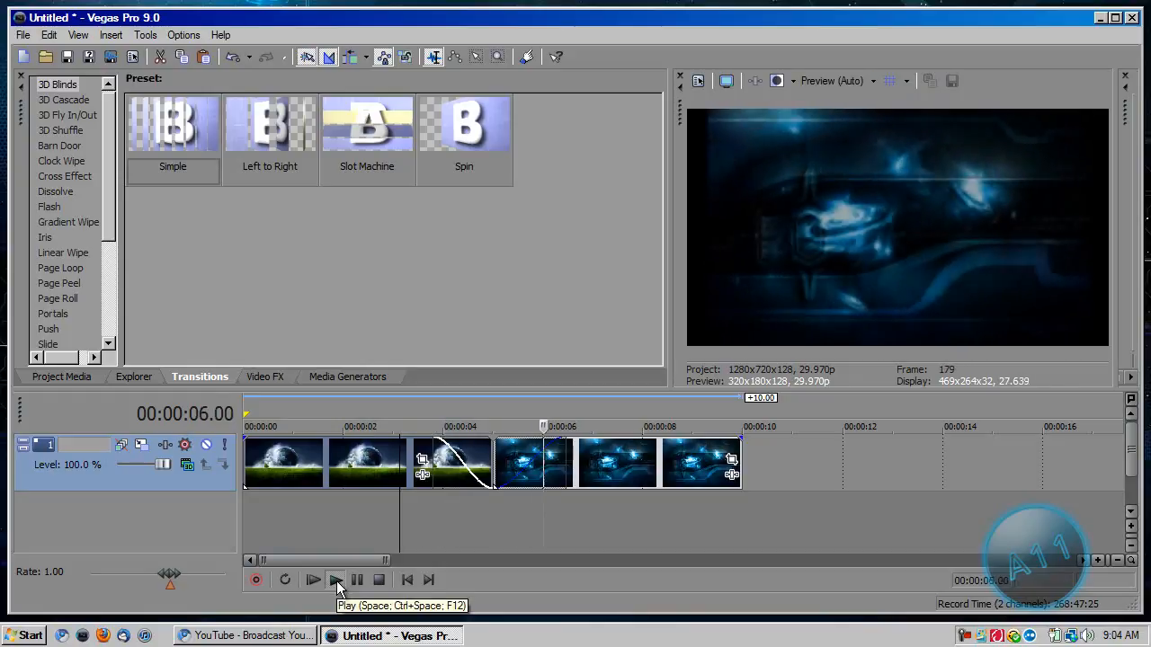
pyautogui.press('space')
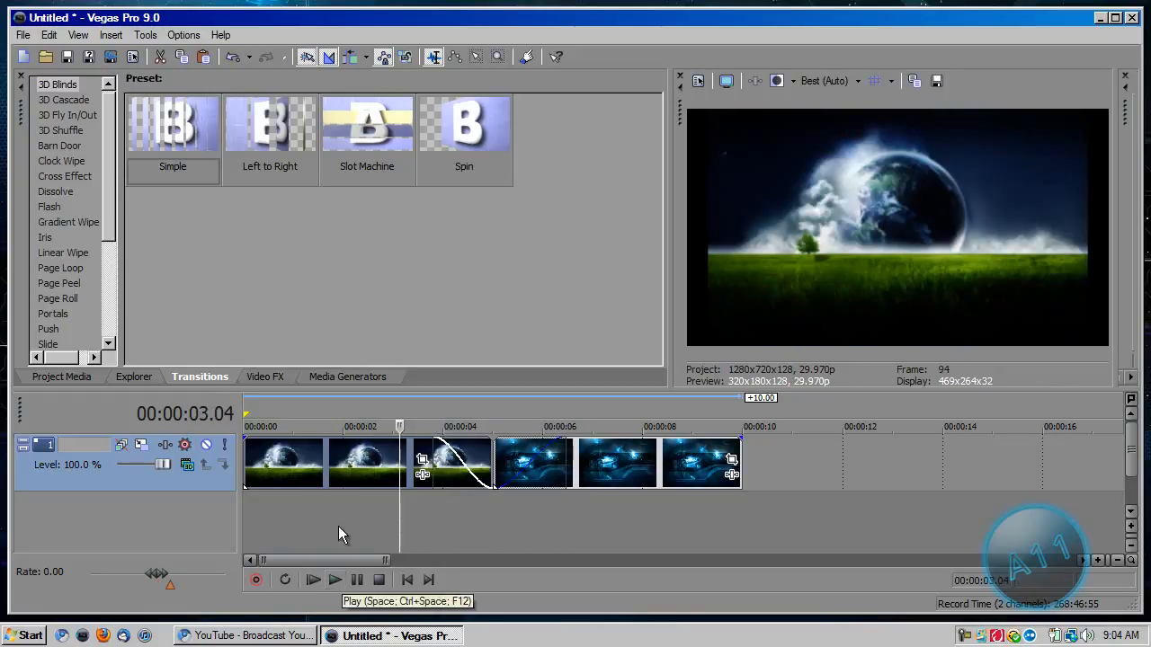
# Review the plug-ins available for the FOG_1920x1200 clip without adding any, and browse the Video FX list and its Add Noise presets.
pyautogui.click(422, 475)
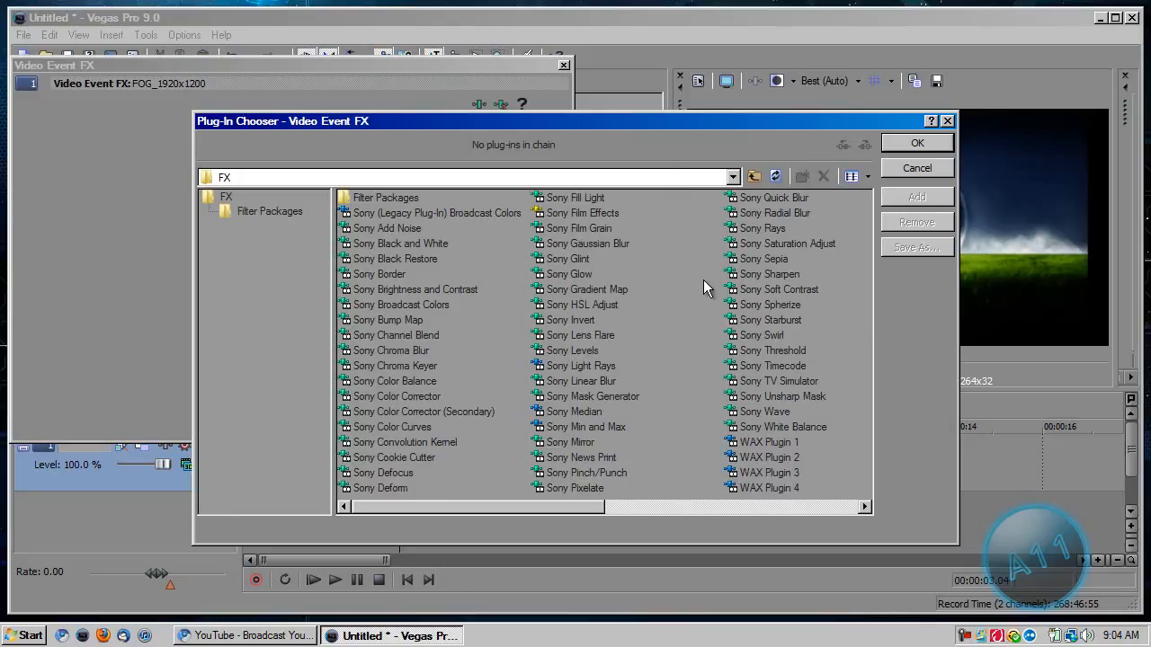
pyautogui.click(906, 145)
pyautogui.click(261, 376)
pyautogui.moveTo(164, 135); pyautogui.dragTo(196, 148)
pyautogui.moveTo(108, 148)
pyautogui.mouseDown()
pyautogui.moveTo(95, 333)
pyautogui.moveTo(119, 133)
pyautogui.mouseUp()
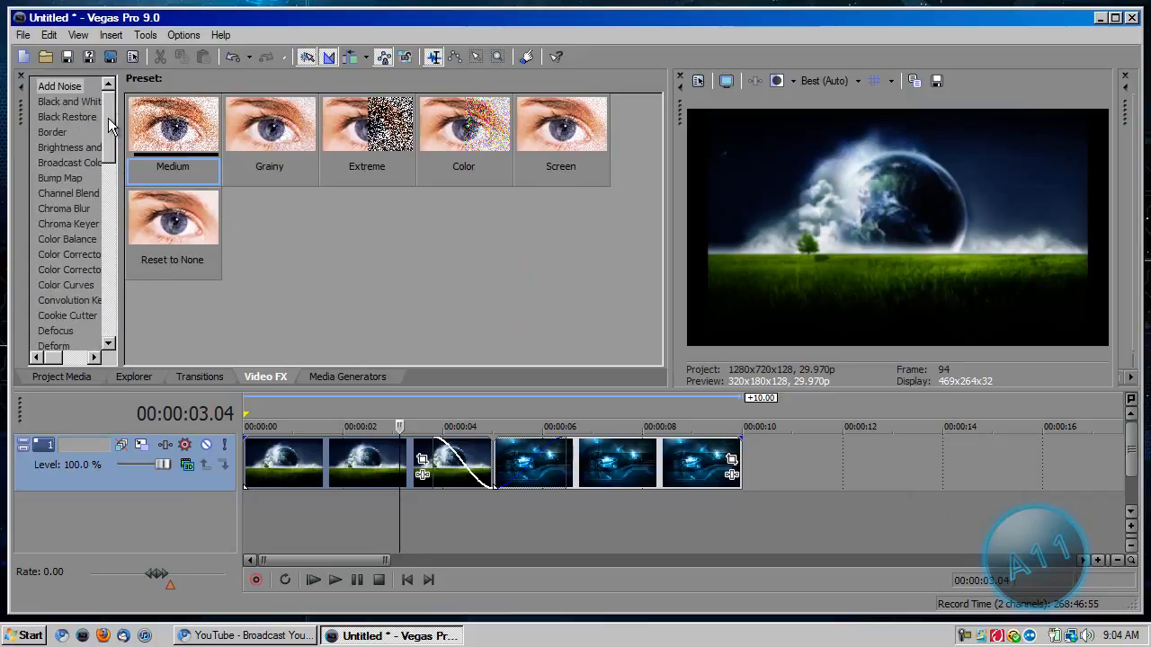
# Browse the media generator presets, from Checkerboard, Color Gradient and Noise Texture through ProType Titler, Test Pattern, Text and the legacy plug-ins.
pyautogui.click(366, 377)
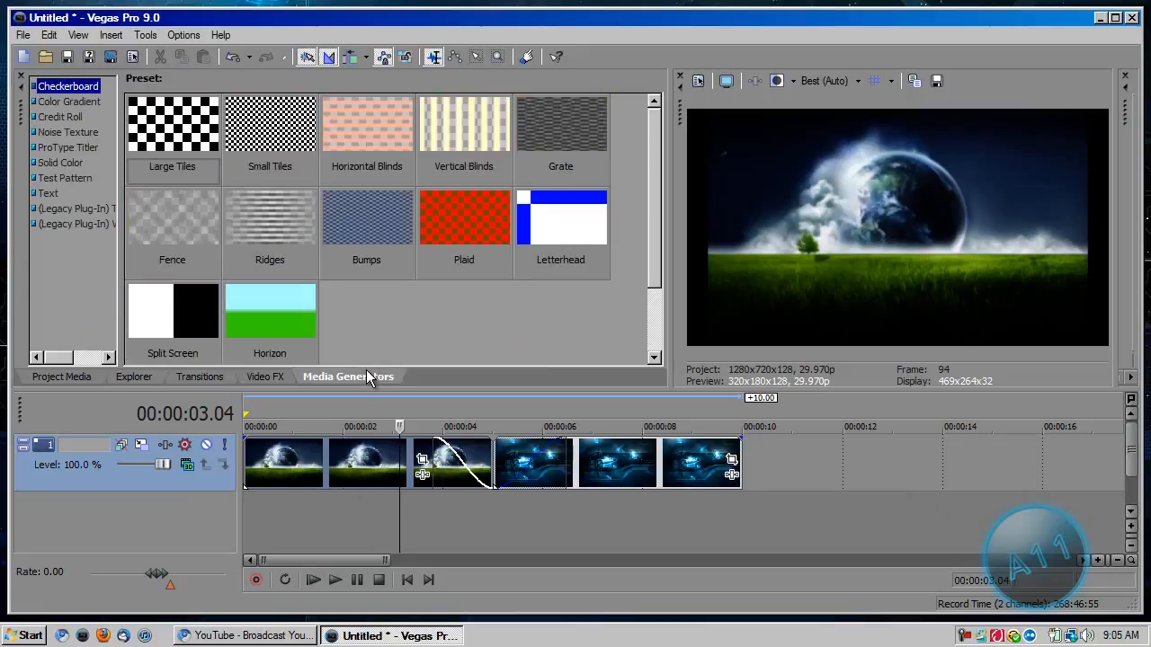
pyautogui.click(82, 101)
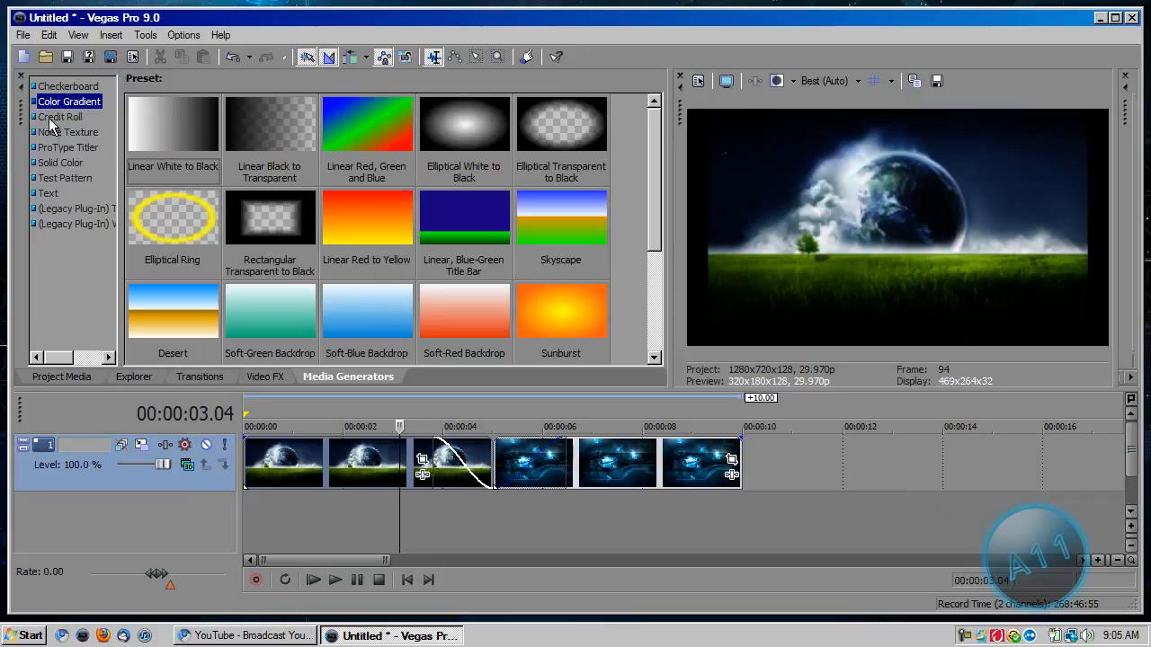
pyautogui.click(56, 117)
pyautogui.click(72, 133)
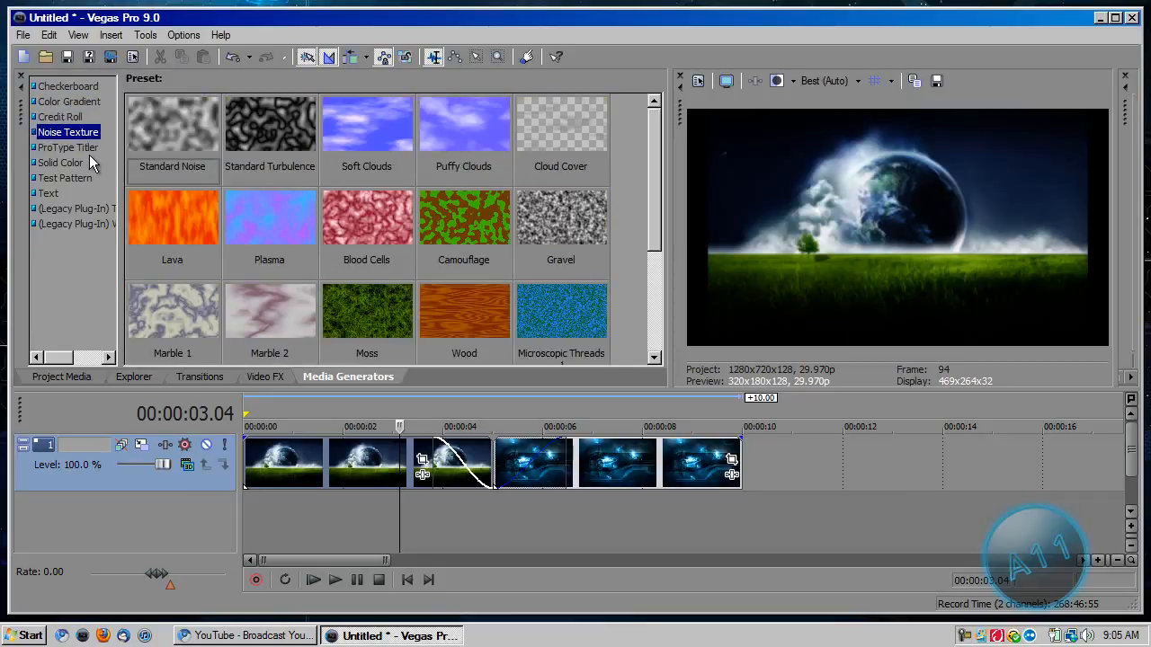
pyautogui.click(66, 147)
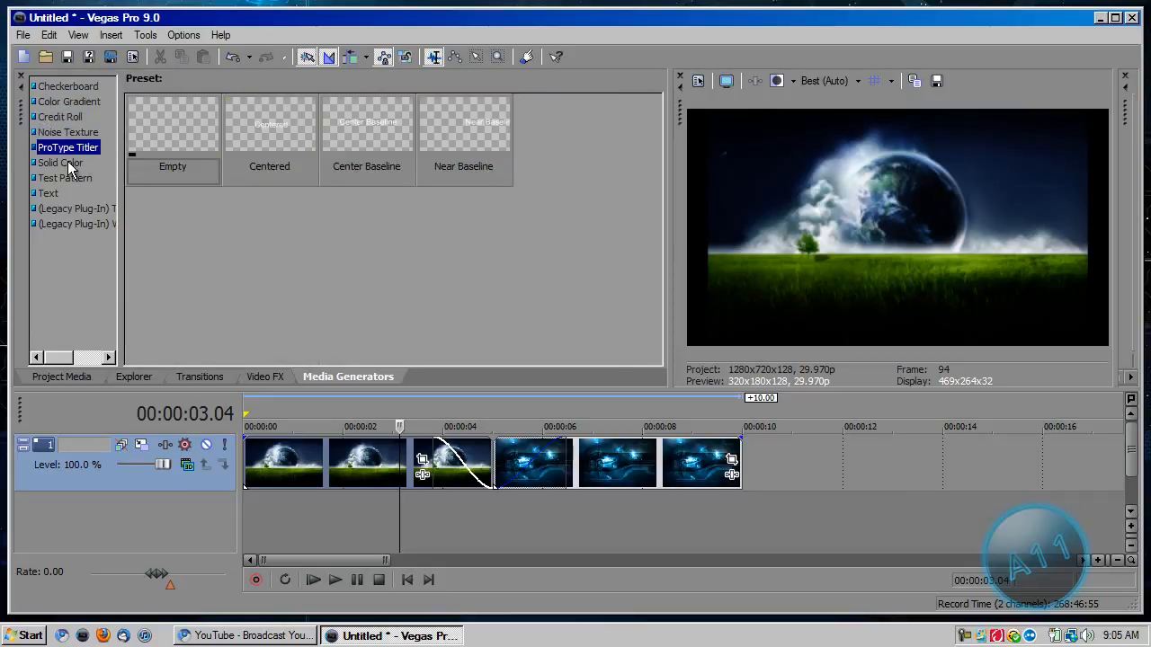
pyautogui.click(63, 163)
pyautogui.click(76, 179)
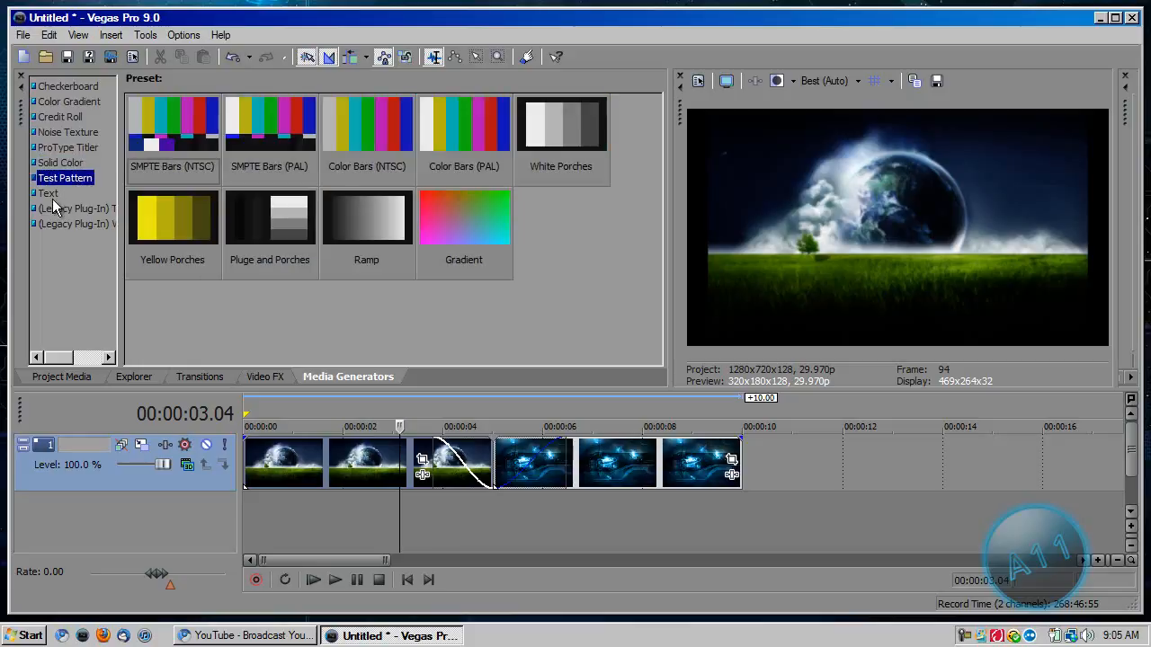
pyautogui.click(45, 194)
pyautogui.click(59, 208)
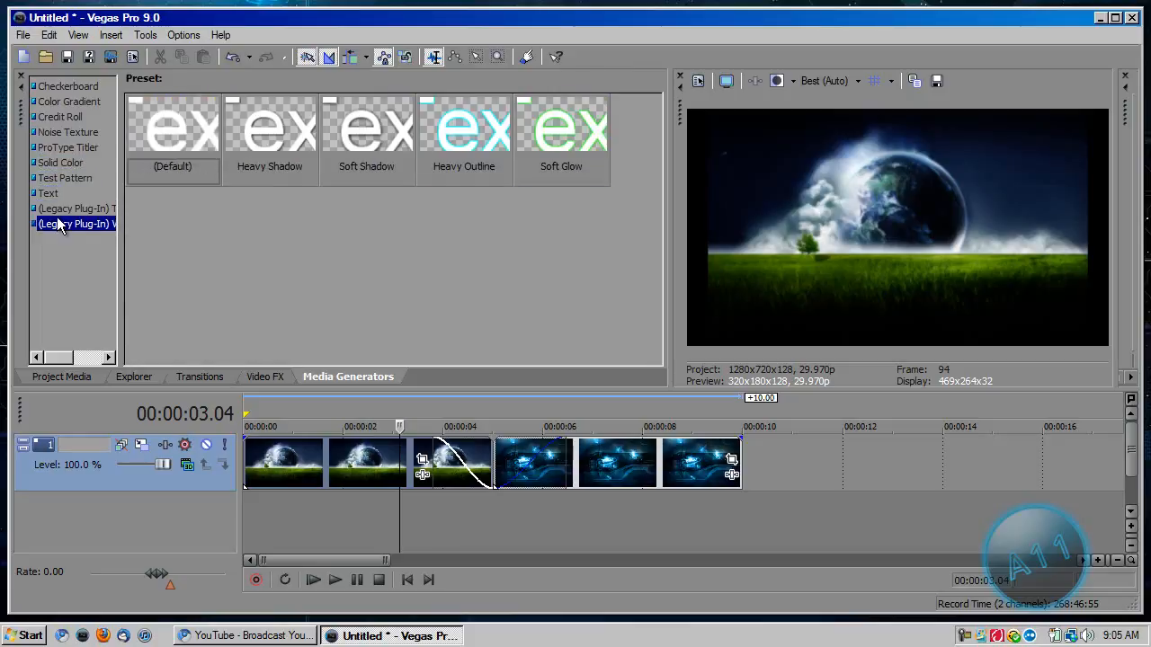
pyautogui.click(50, 193)
pyautogui.click(67, 87)
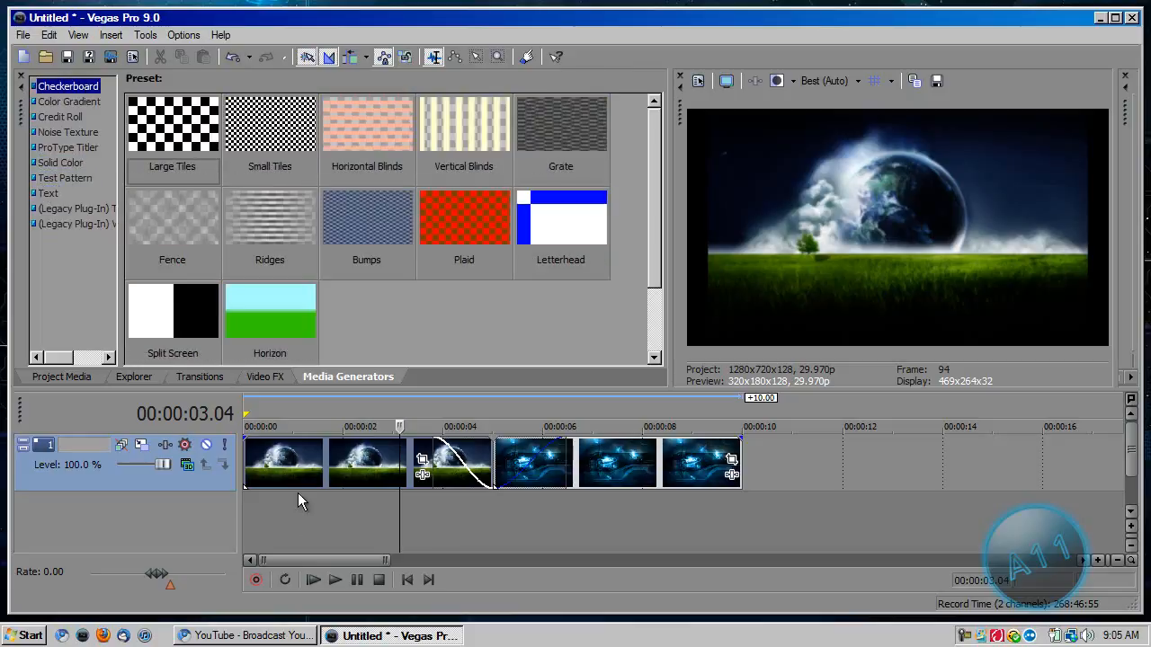
# Insert a new video track above the existing one and return the cursor to the start of the timeline.
pyautogui.click(304, 522)
pyautogui.hotkey('ctrl', 'shift', 'q')
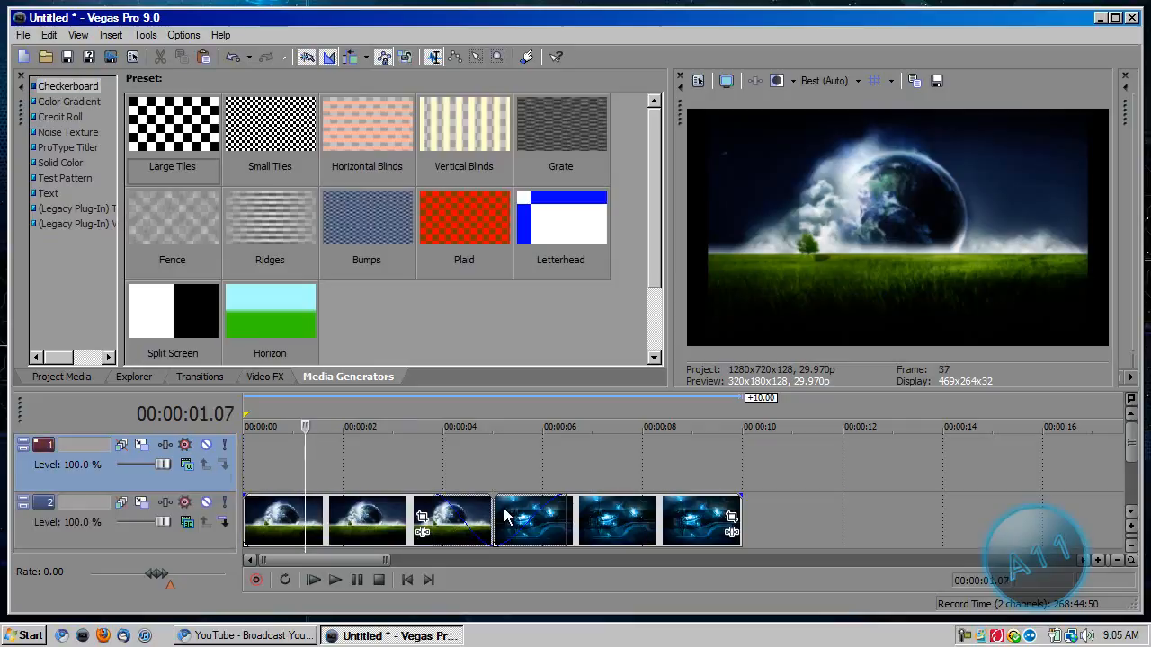
pyautogui.rightClick(791, 540)
pyautogui.click(765, 538)
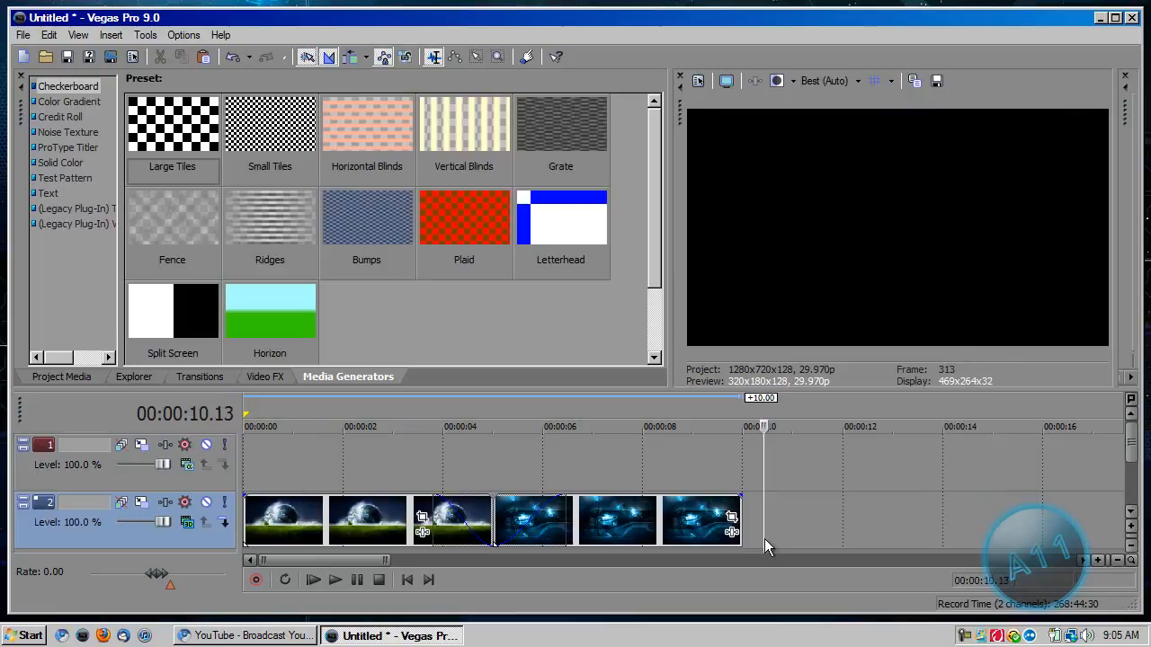
pyautogui.click(244, 515)
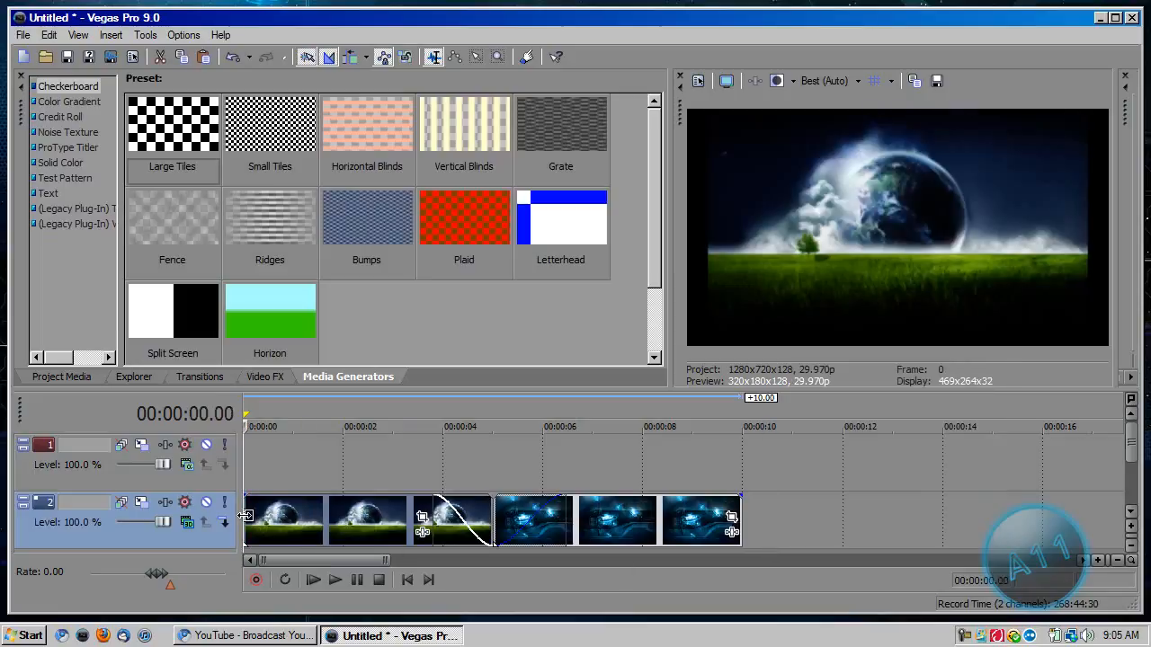
pyautogui.click(963, 635)
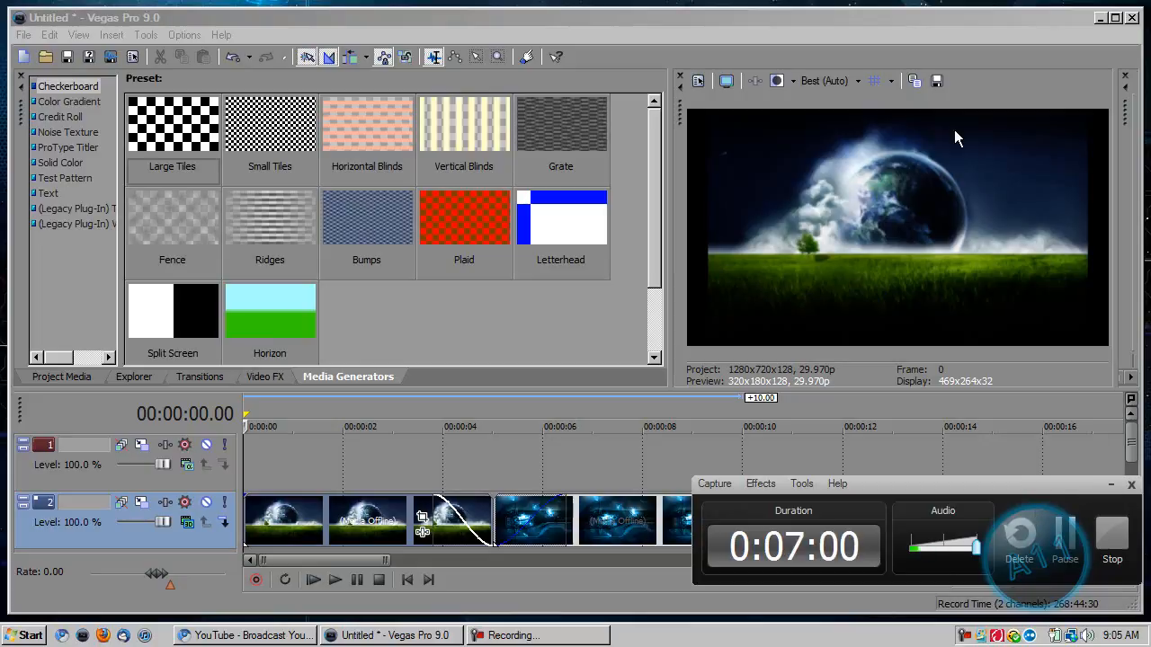
pyautogui.click(902, 22)
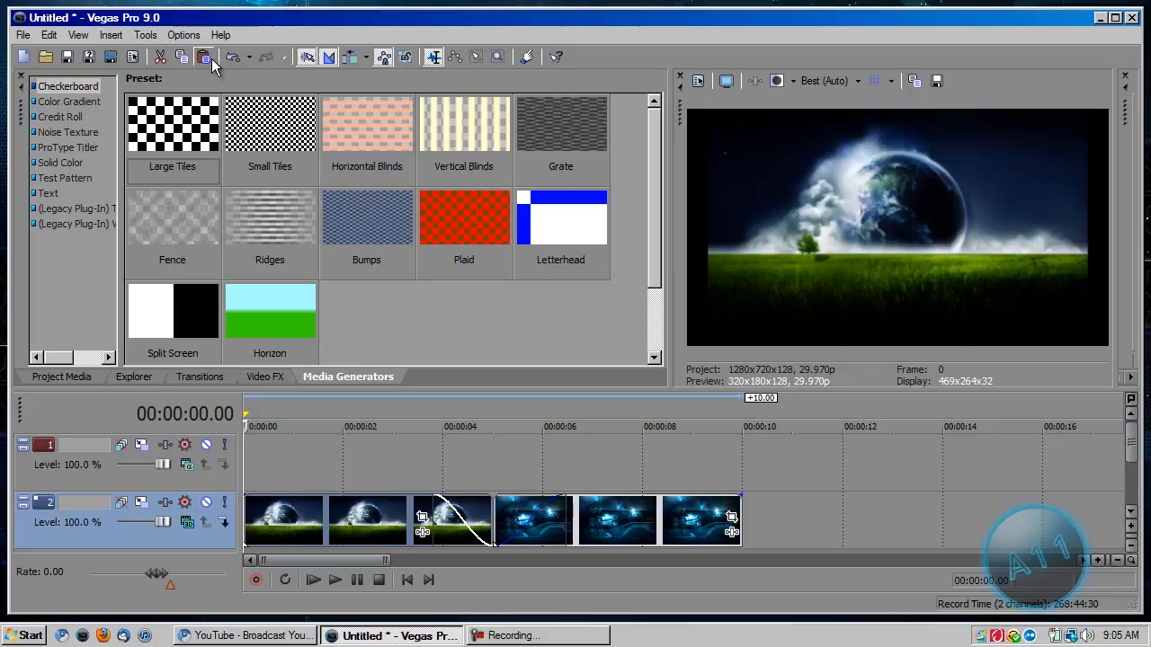
# Review the custom audio and video render settings of the 6 Mbps HD 720-30p Windows Media Video V11 template, and close them without rendering.
pyautogui.click(17, 40)
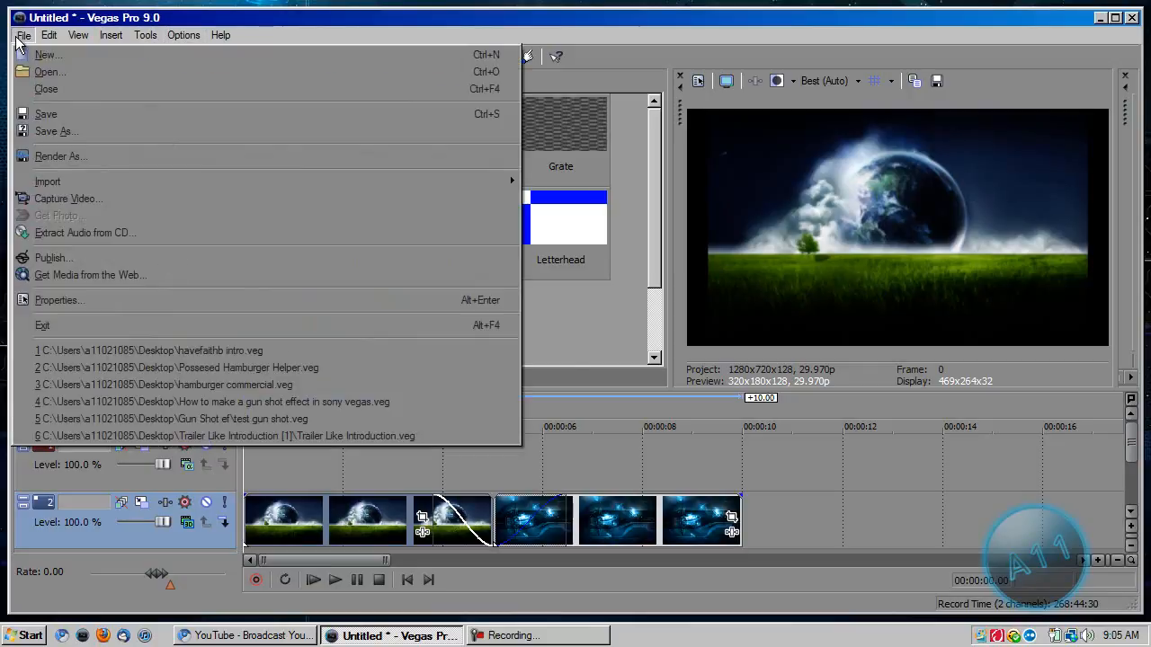
pyautogui.click(74, 160)
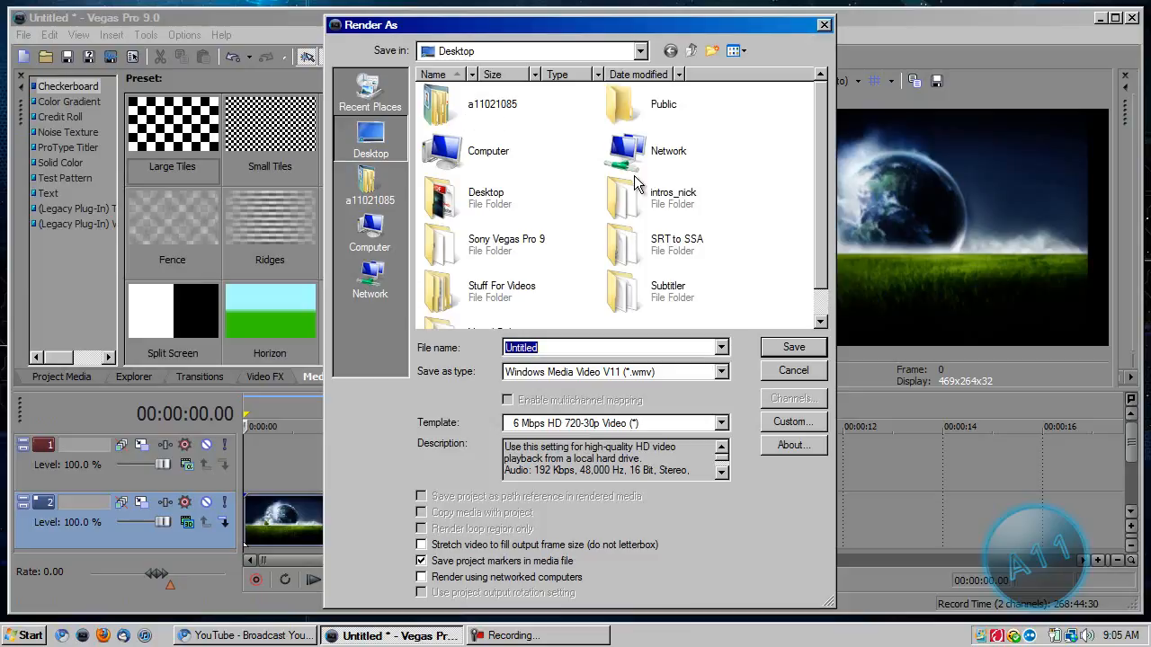
pyautogui.click(793, 422)
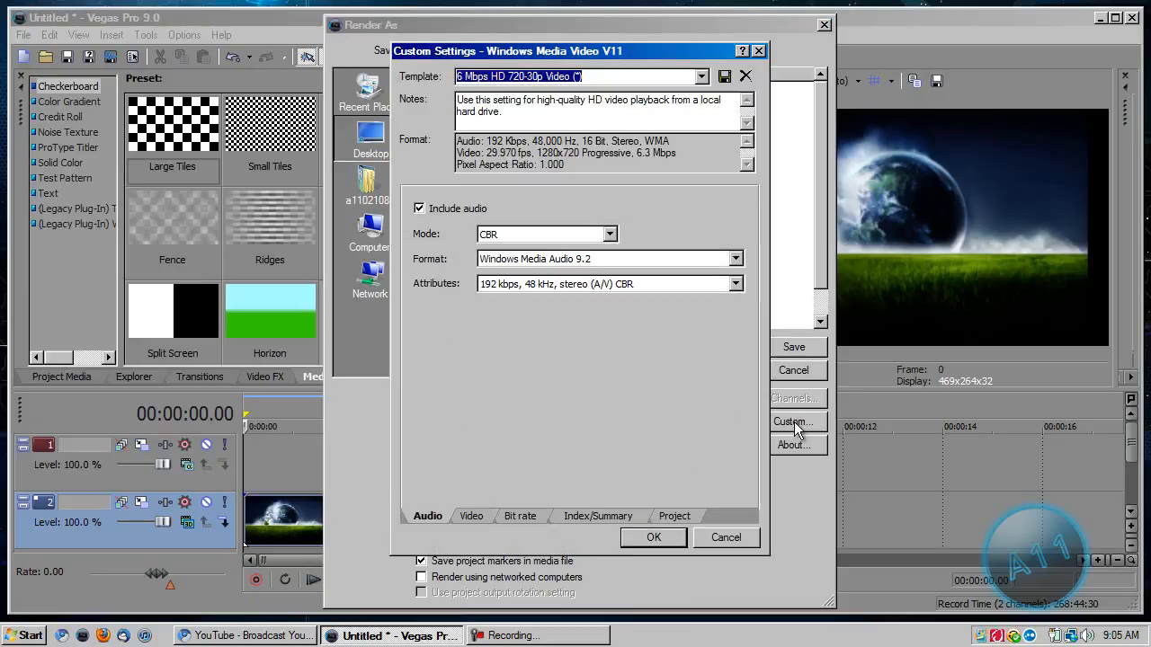
pyautogui.click(472, 516)
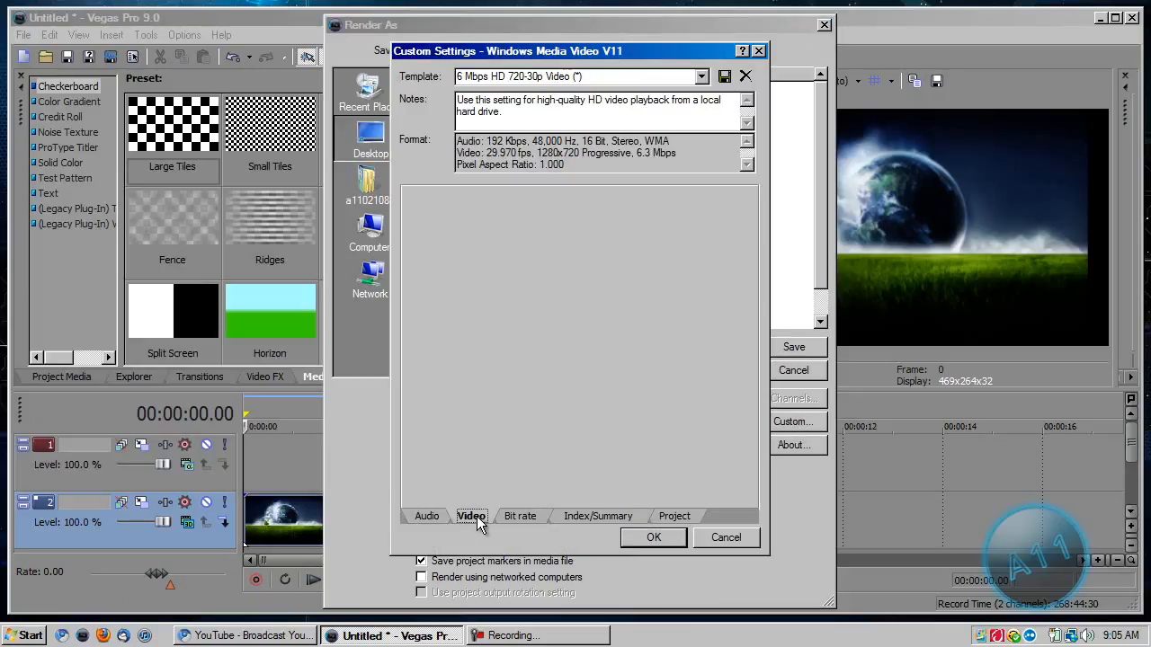
pyautogui.click(428, 516)
pyautogui.click(460, 516)
pyautogui.click(426, 516)
pyautogui.click(460, 516)
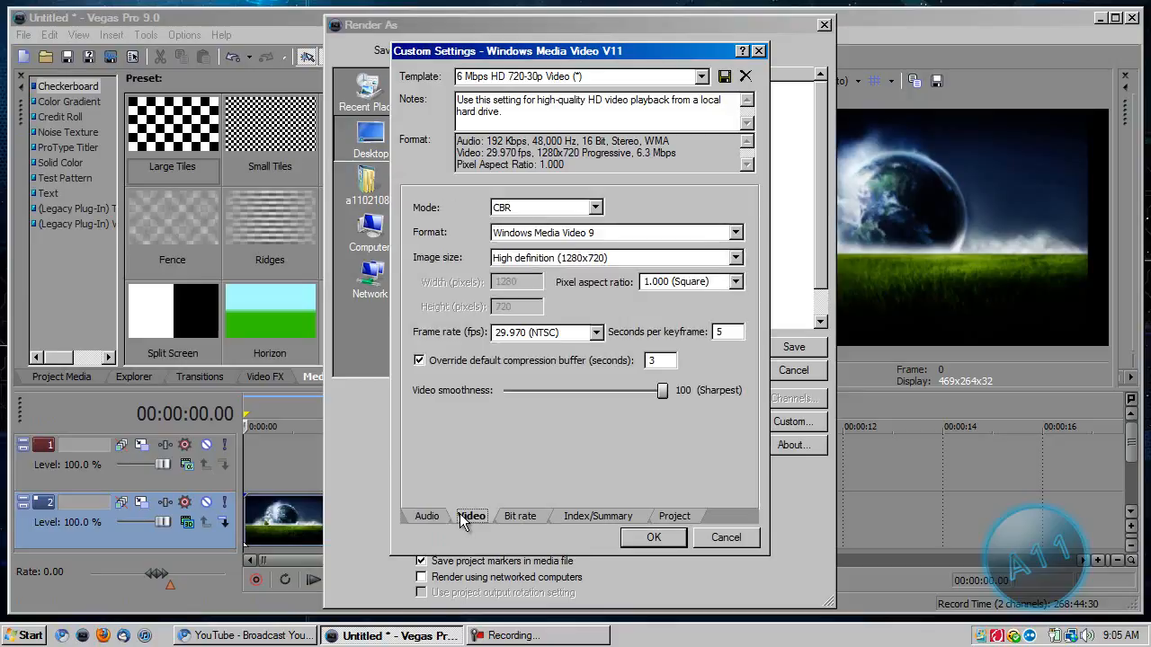
pyautogui.click(706, 537)
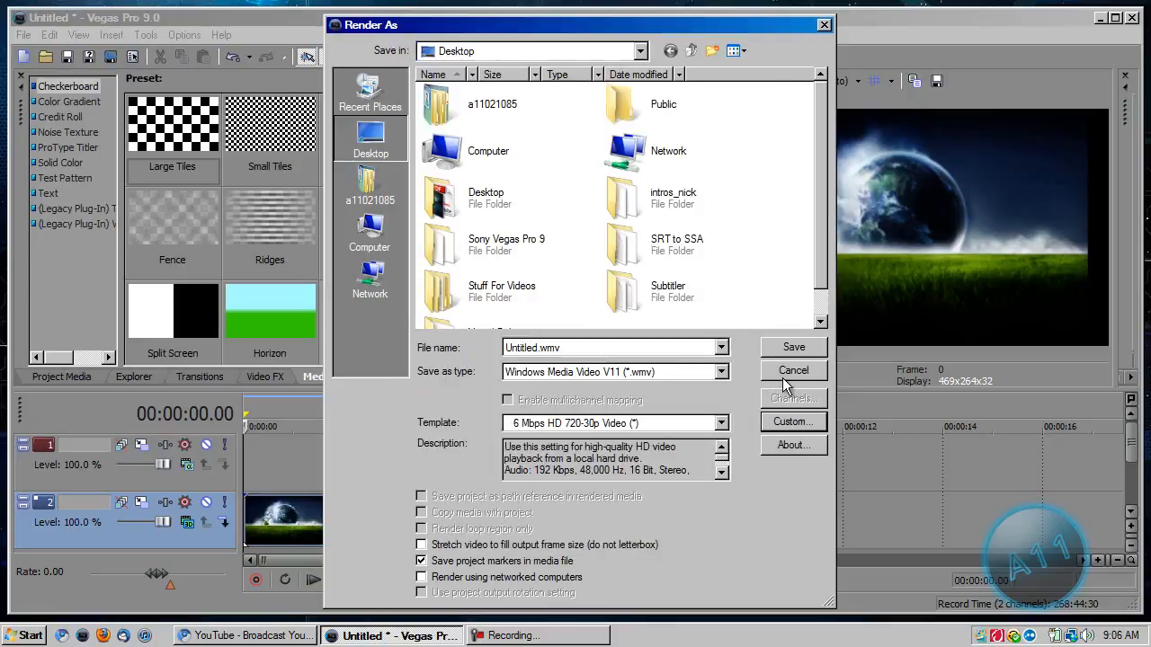
pyautogui.click(824, 24)
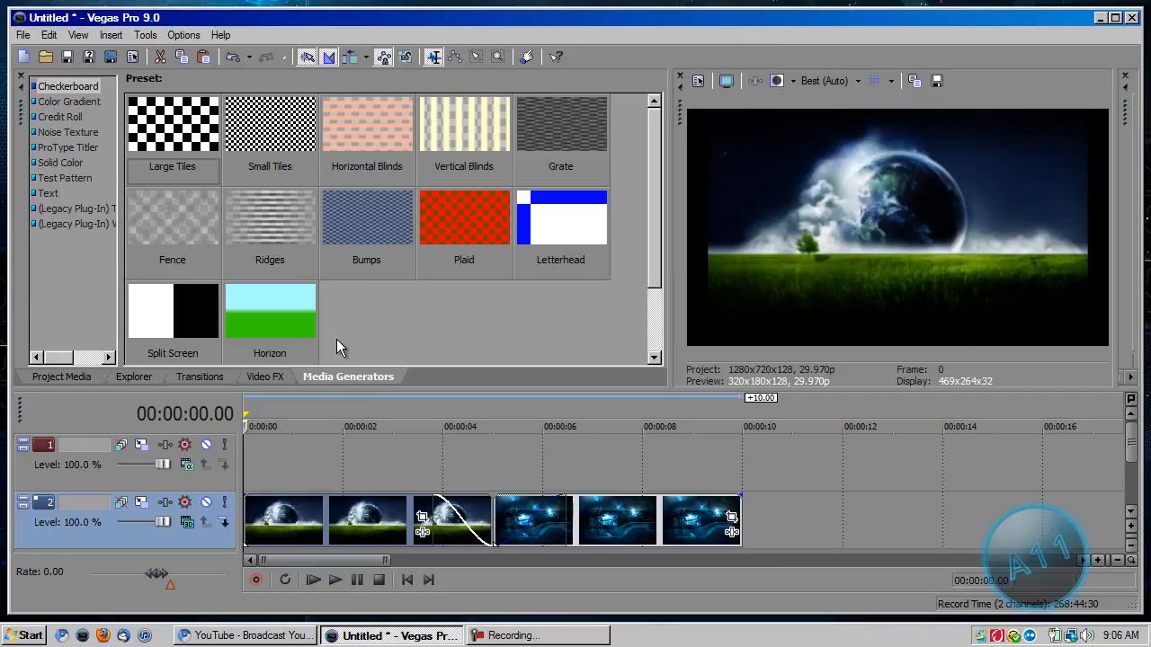
# Switch to the YouTube comments page in the Chromium browser.
pyautogui.click(308, 641)
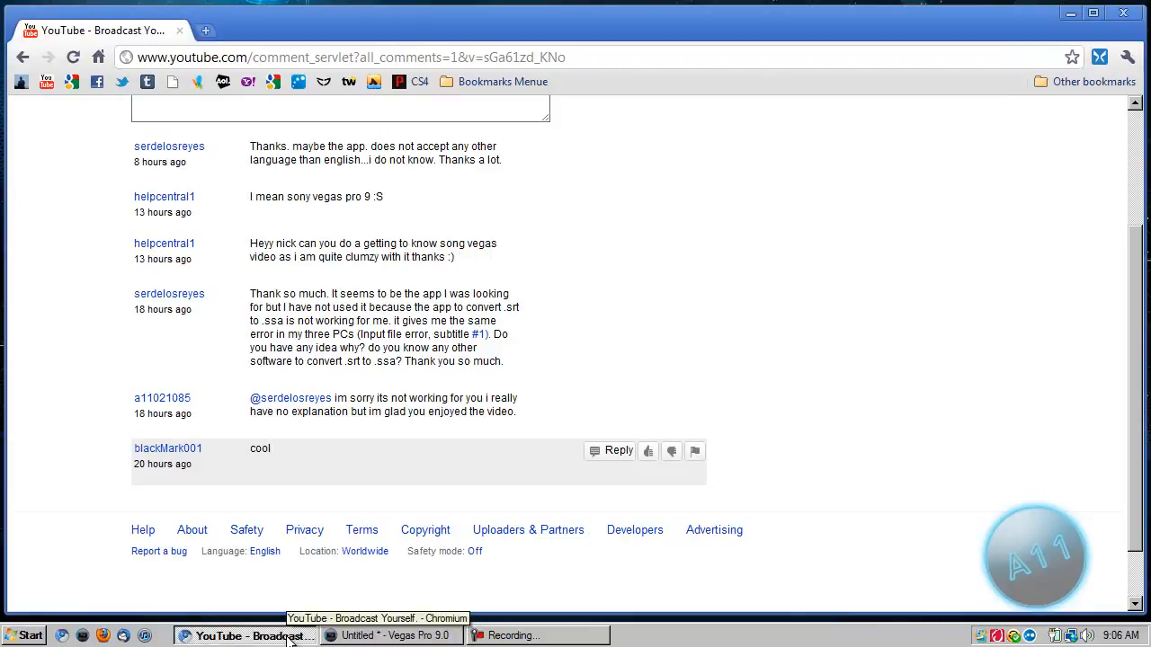